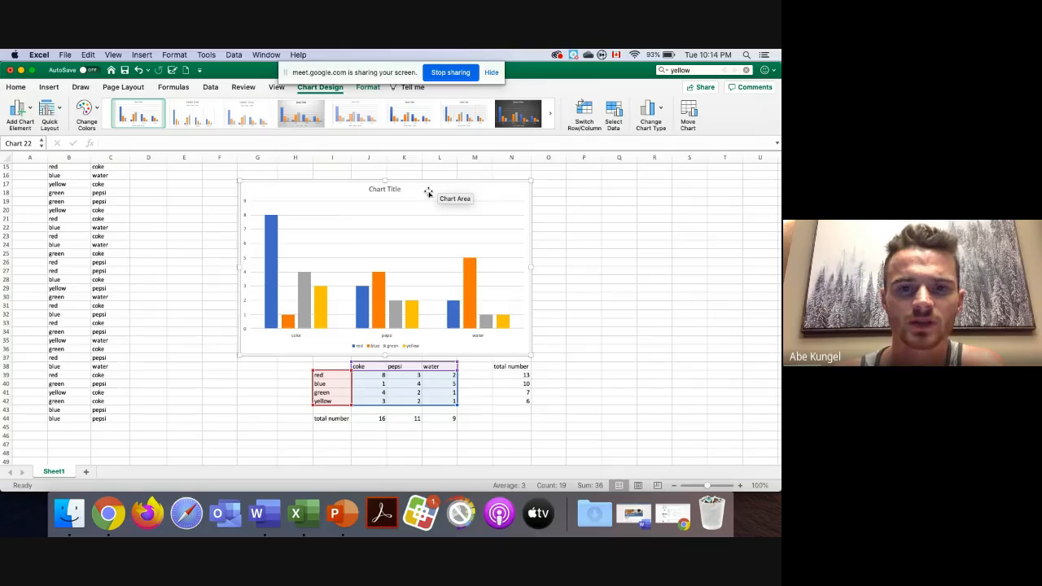
Delete the column chart above the colour and drink summary table and clear the blank range G5:M14.
key(Escape)
key(Delete)
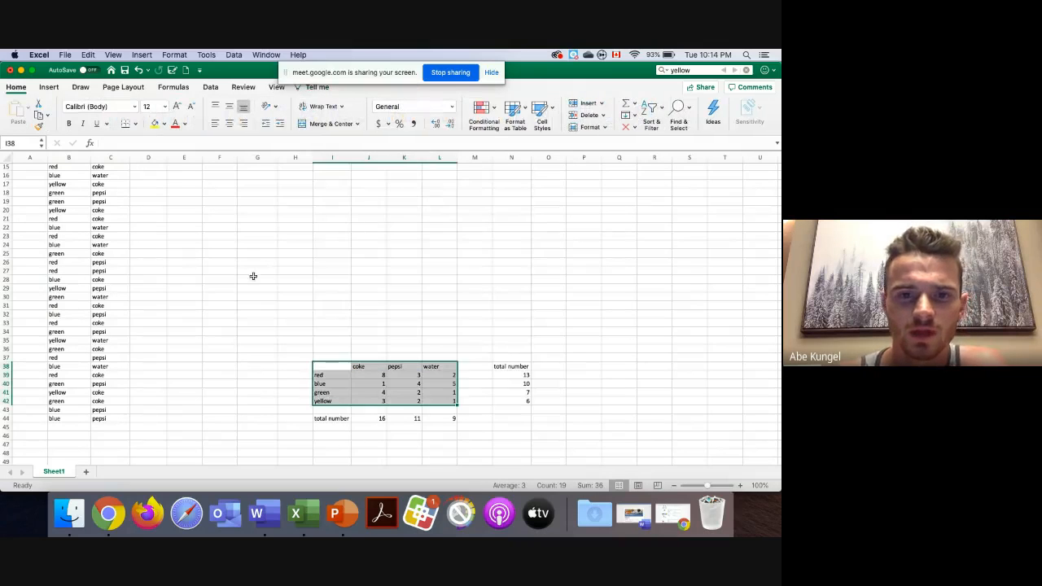
scroll(253, 276, up, 5)
drag(285, 245, 342, 256)
drag(245, 280, 449, 203)
key(Delete)
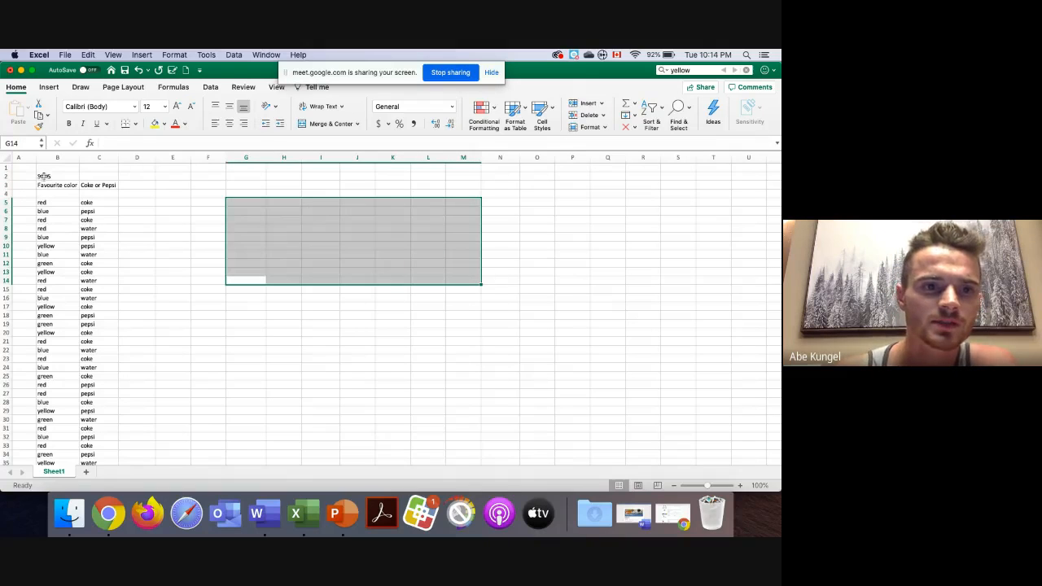
Try copying the SCHS survey data from columns B and C to cell E2, and undo the paste.
drag(44, 175, 95, 368)
key(super+c)
scroll(163, 244, up, 10)
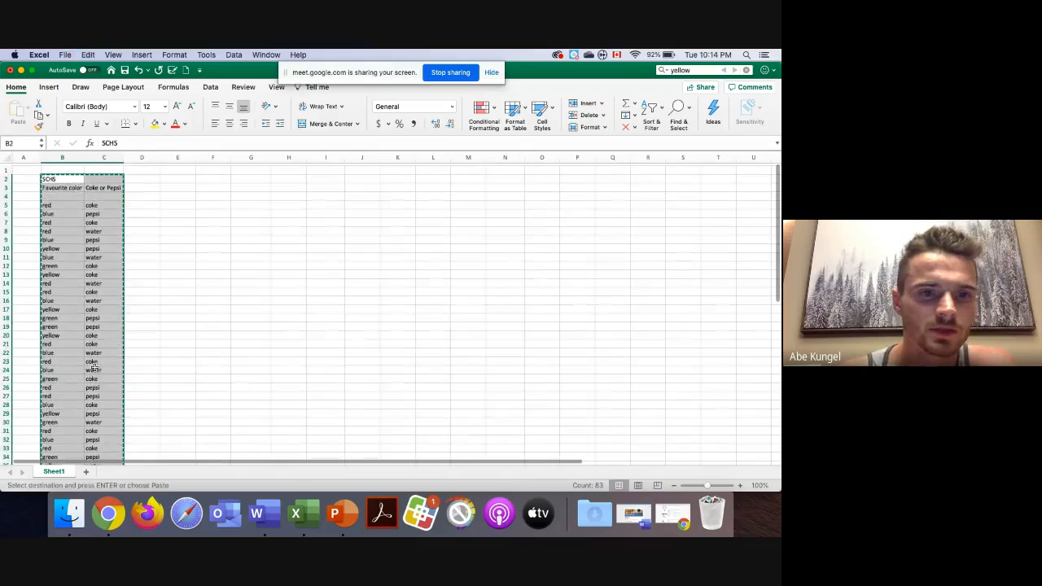
click(175, 175)
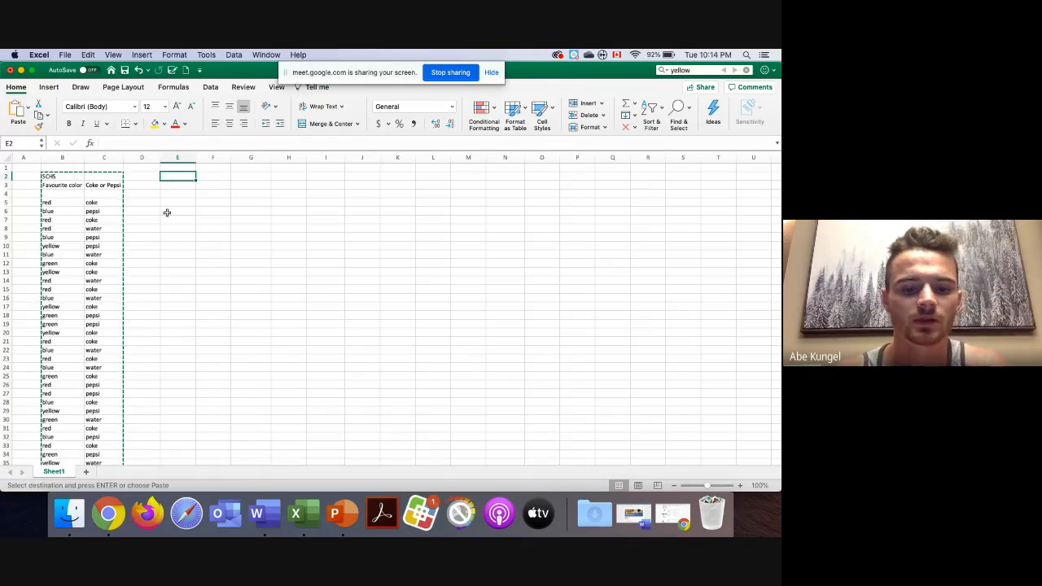
key(super+v)
scroll(168, 217, down, 6)
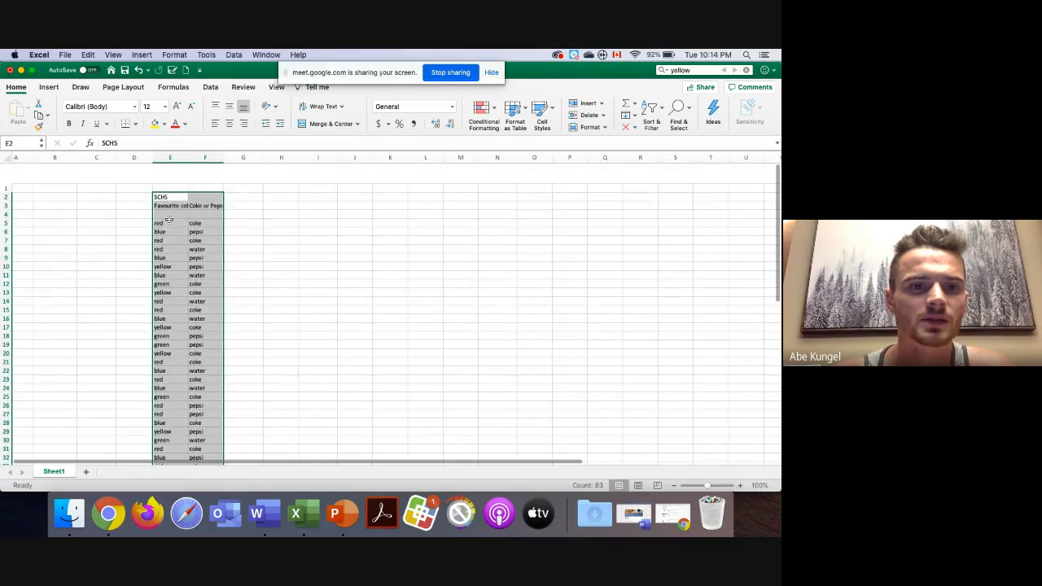
scroll(168, 218, up, 6)
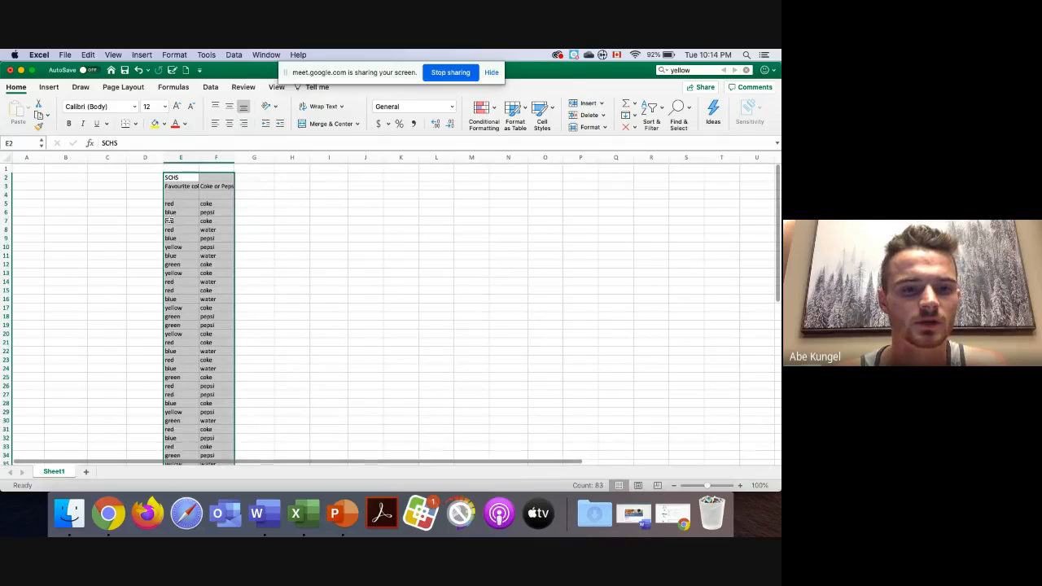
key(super+z)
Duplicate the SCHS survey data from columns B and C, starting at cell E2.
click(95, 185)
drag(51, 176, 110, 374)
scroll(132, 340, up, 8)
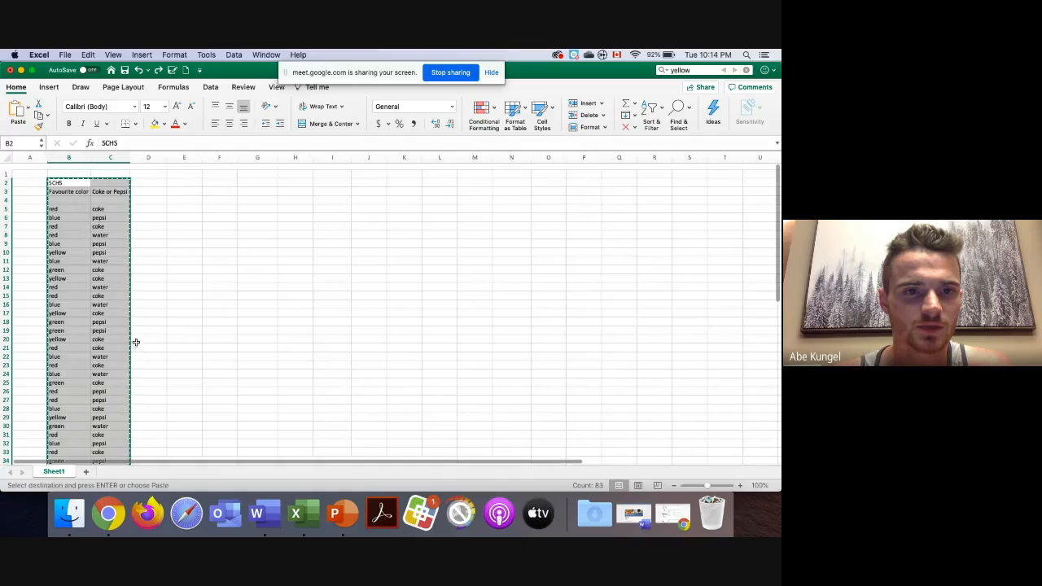
click(182, 174)
key(super+v)
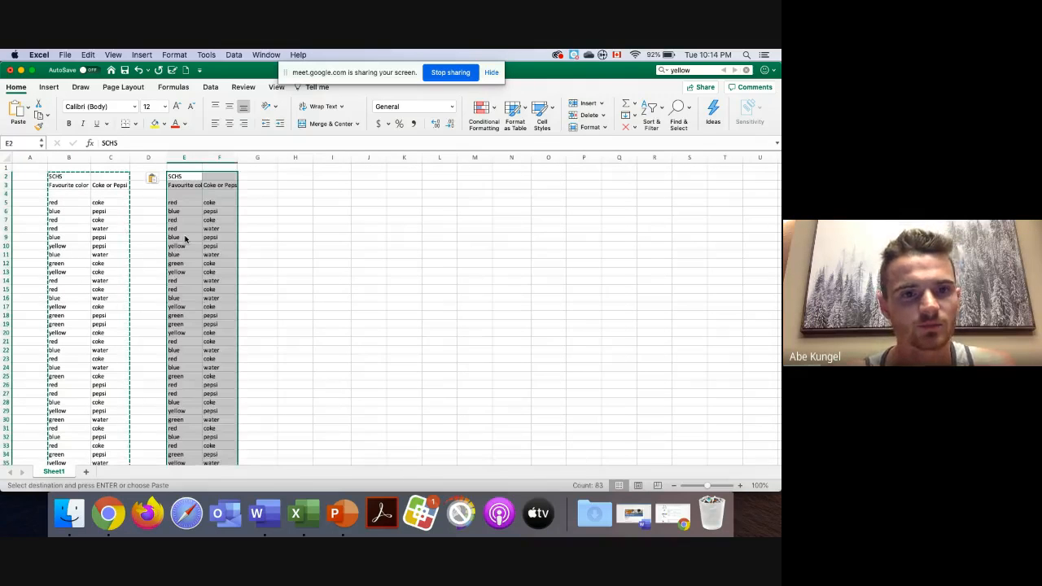
Change the copied data's heading in E2 to "Bow Valley" and widen columns E and F to fit their headings.
click(184, 176)
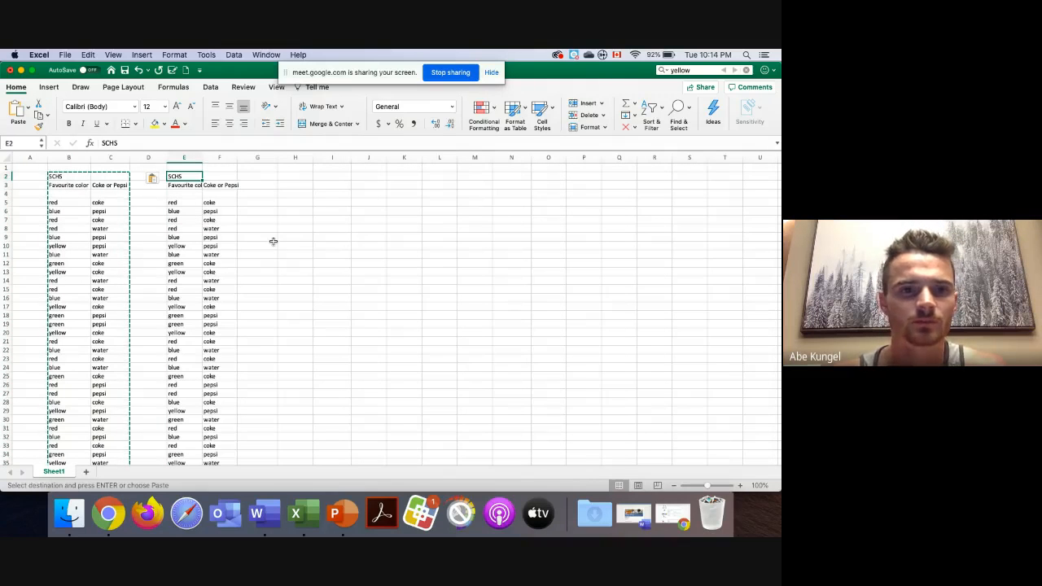
text(Bow)
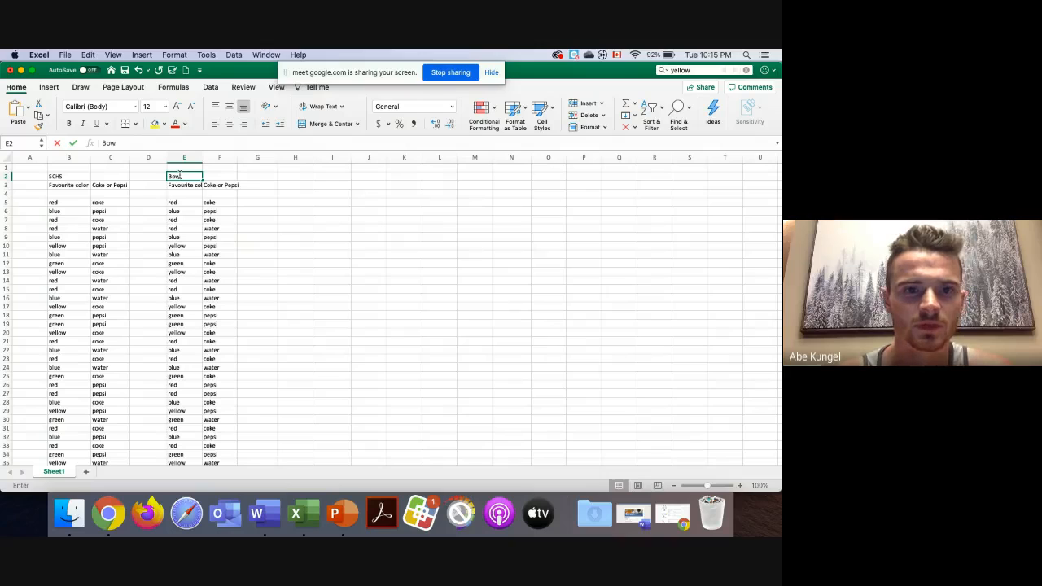
text( Valley)
click(255, 228)
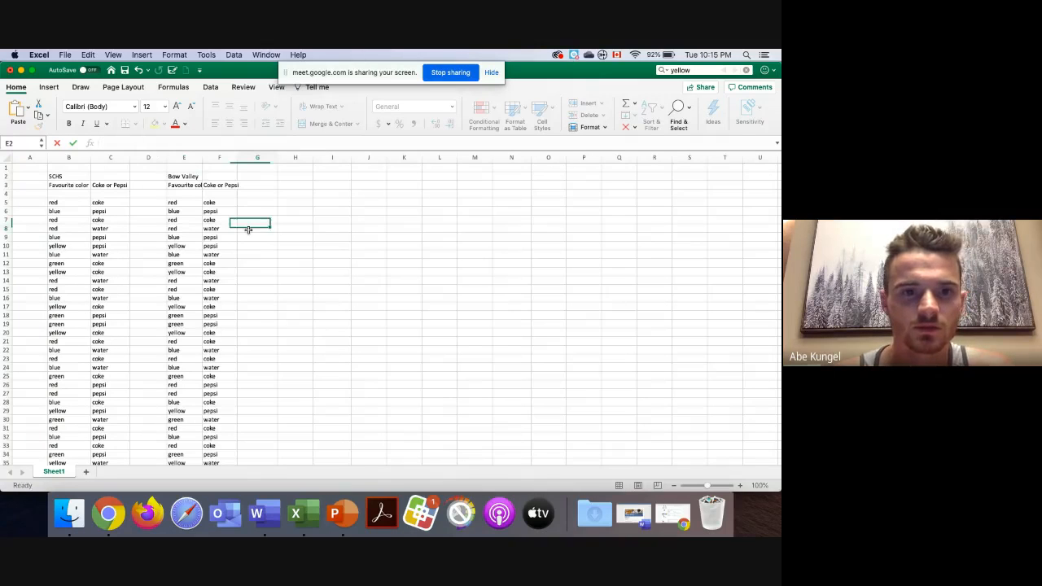
drag(201, 161, 210, 161)
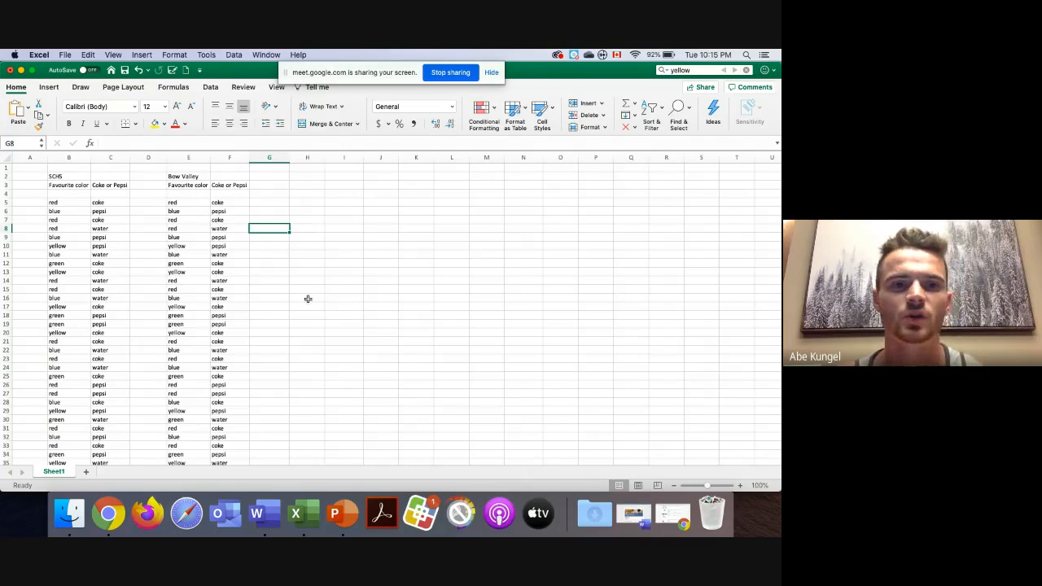
Copy the summary table with its totals from I37:N44 to cell I24.
scroll(308, 298, down, 5)
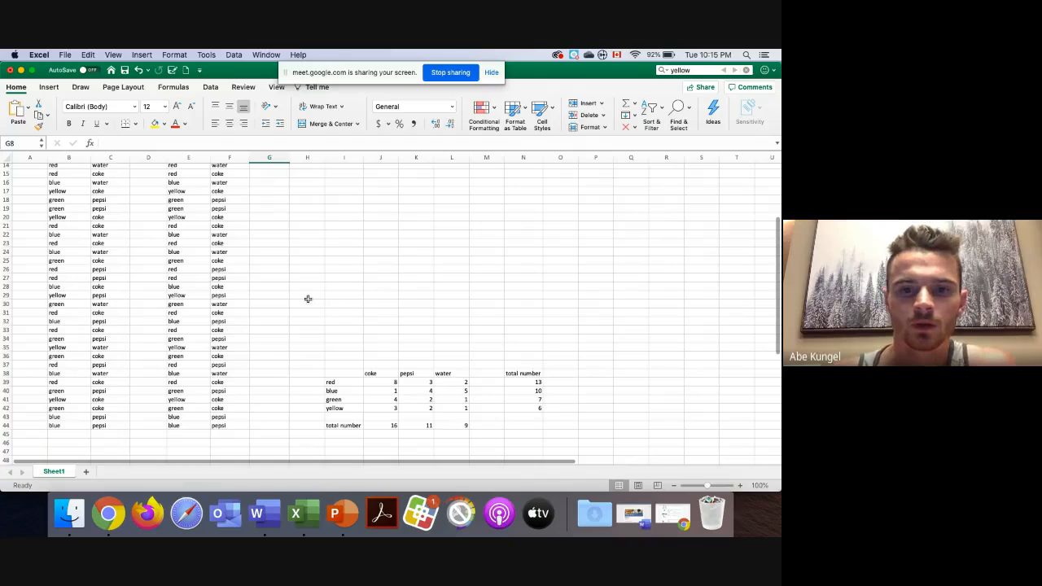
scroll(308, 299, down, 2)
drag(344, 338, 533, 399)
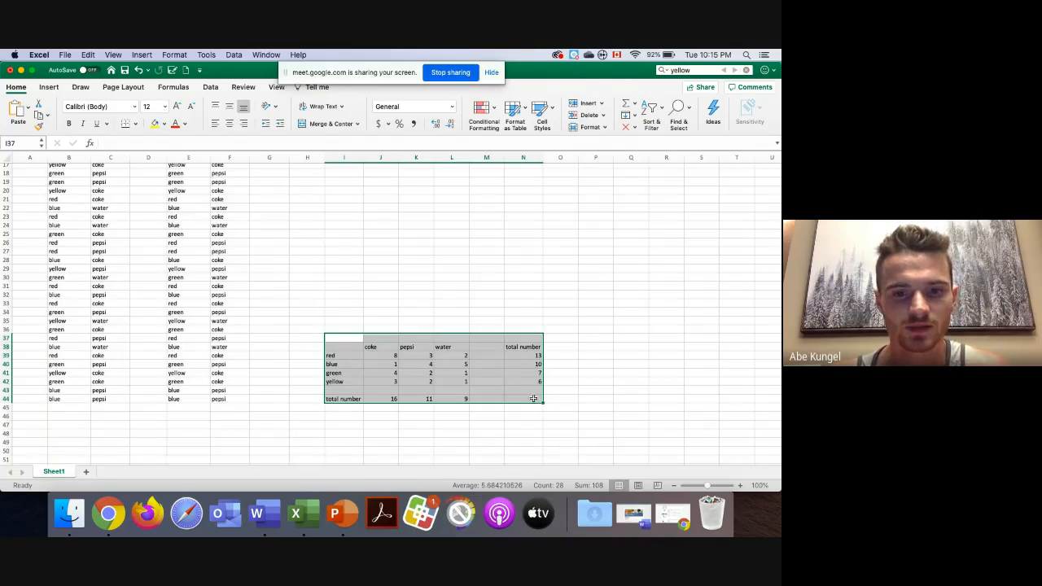
key(super+c)
click(346, 223)
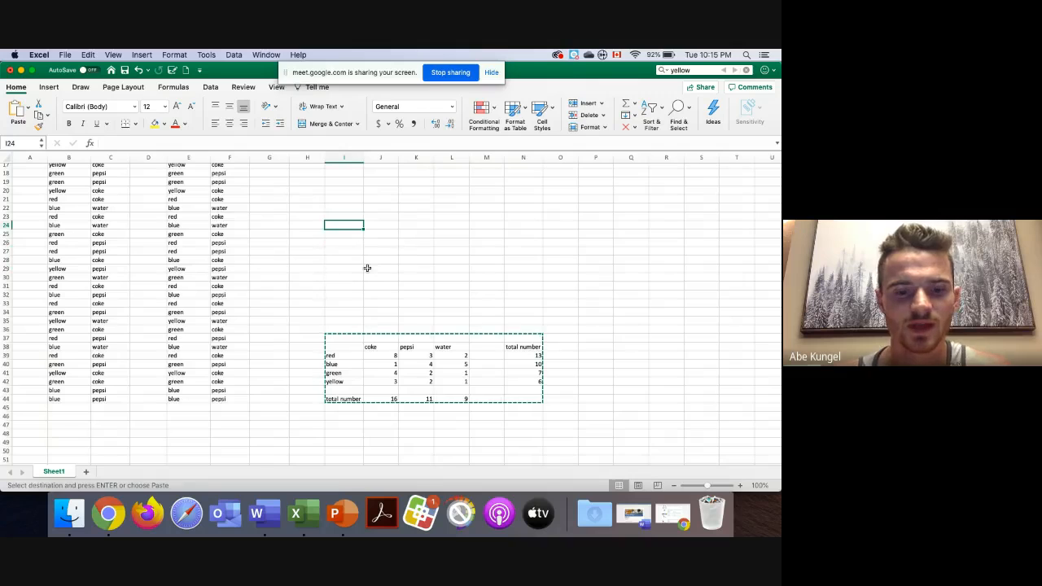
key(super+v)
Label the lower summary table "SCHS" in I37 and the upper one "Bow Valley" in I24.
click(343, 320)
click(339, 329)
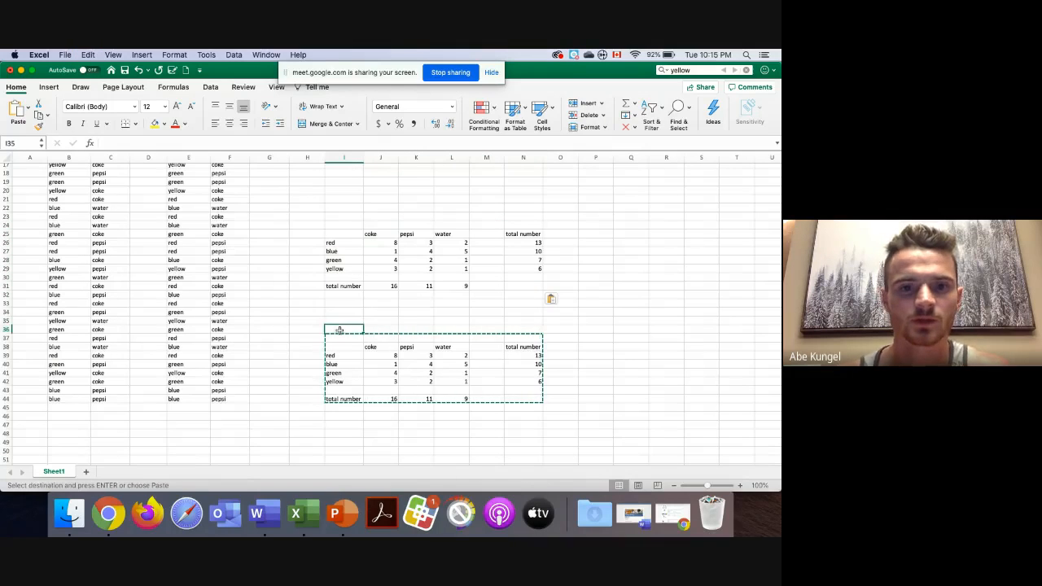
text(I)
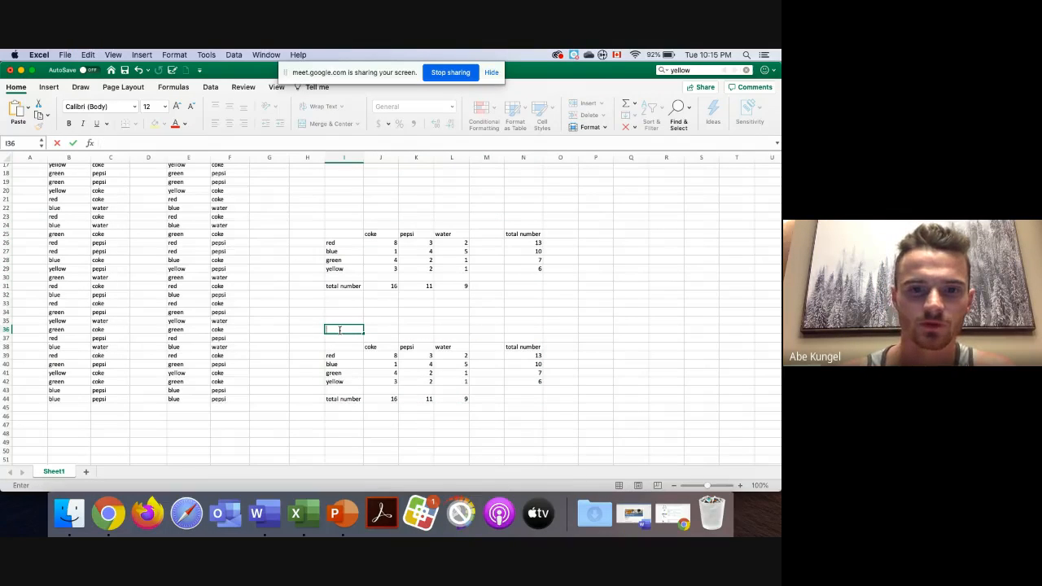
click(338, 335)
text(SCHS)
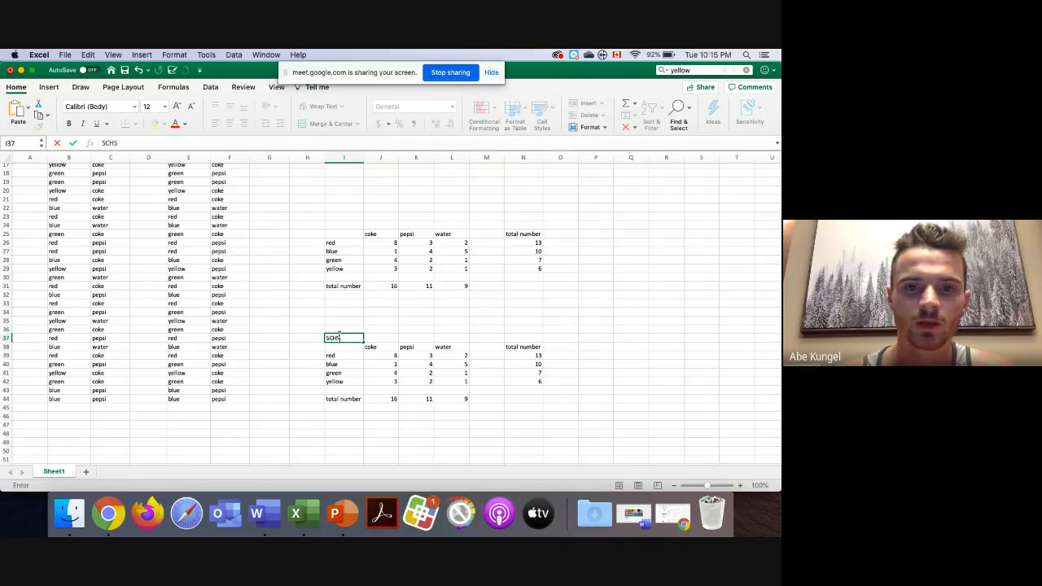
click(340, 226)
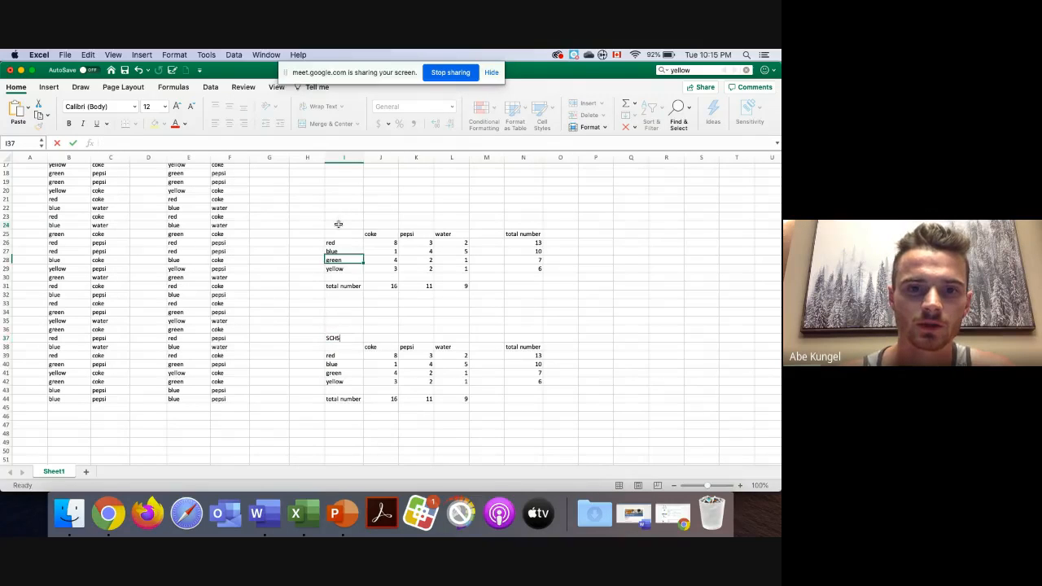
text(Bow Valley)
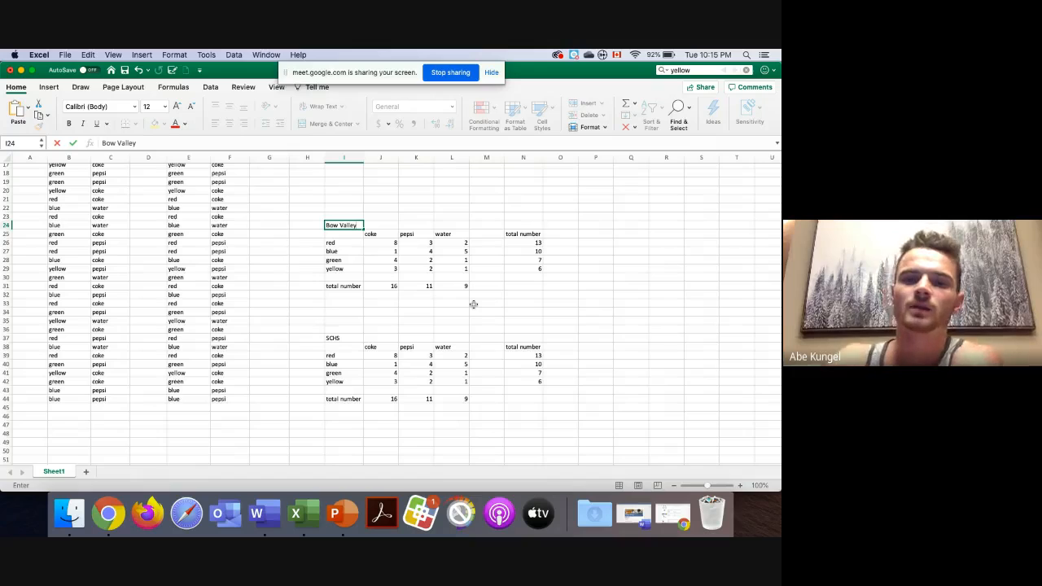
click(455, 287)
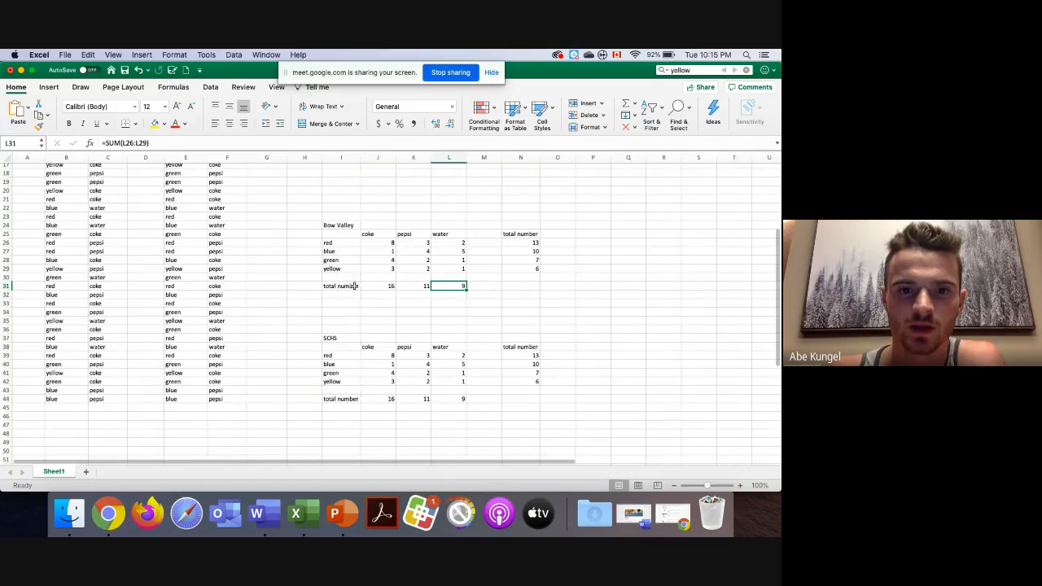
Insert a pie chart of the Bow Valley drink totals in I31:L31 and move it beside the table.
drag(353, 285, 454, 285)
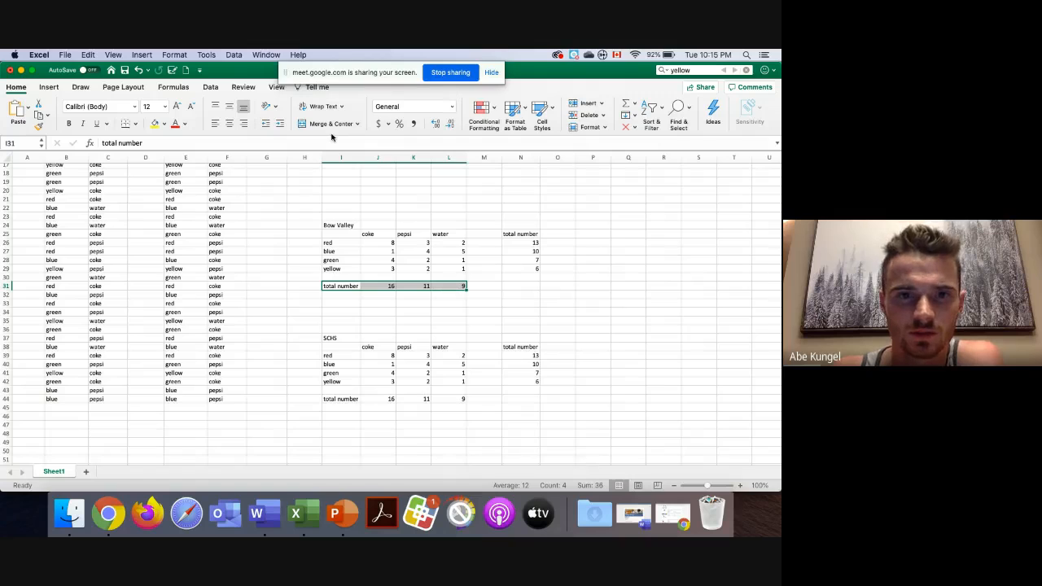
click(49, 87)
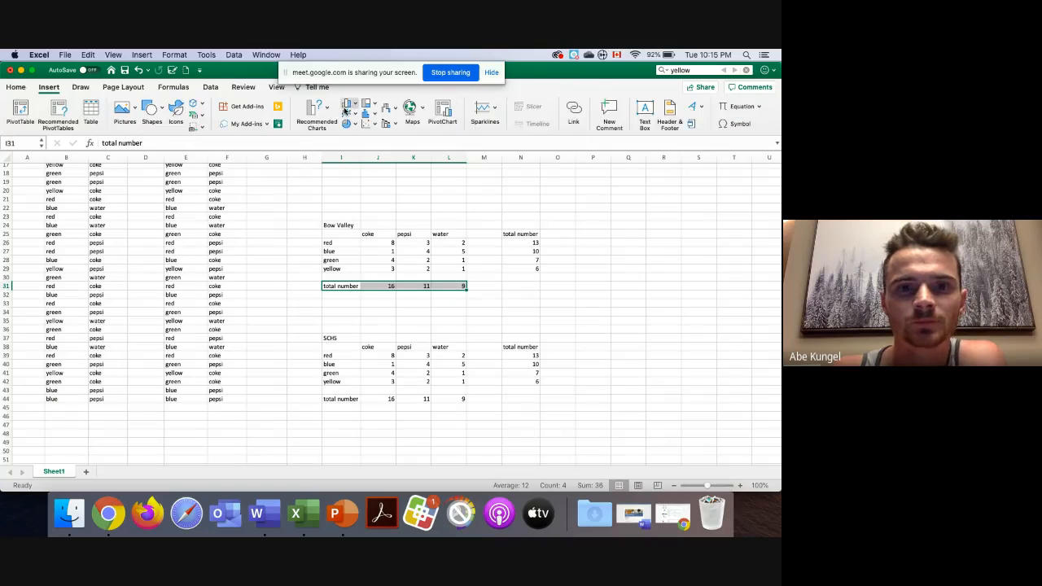
click(347, 124)
click(369, 173)
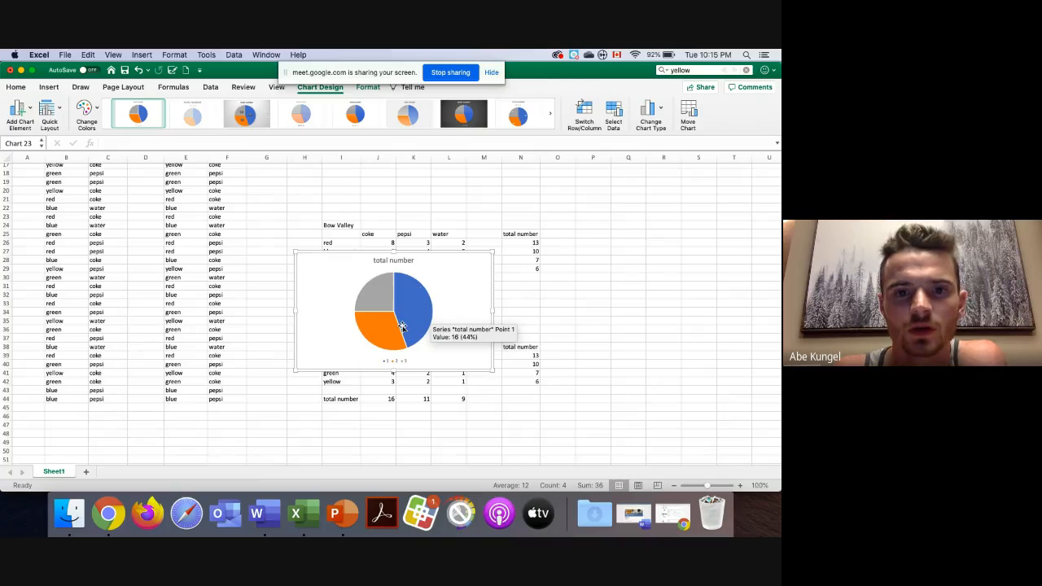
drag(467, 272, 623, 242)
mouse_move(525, 263)
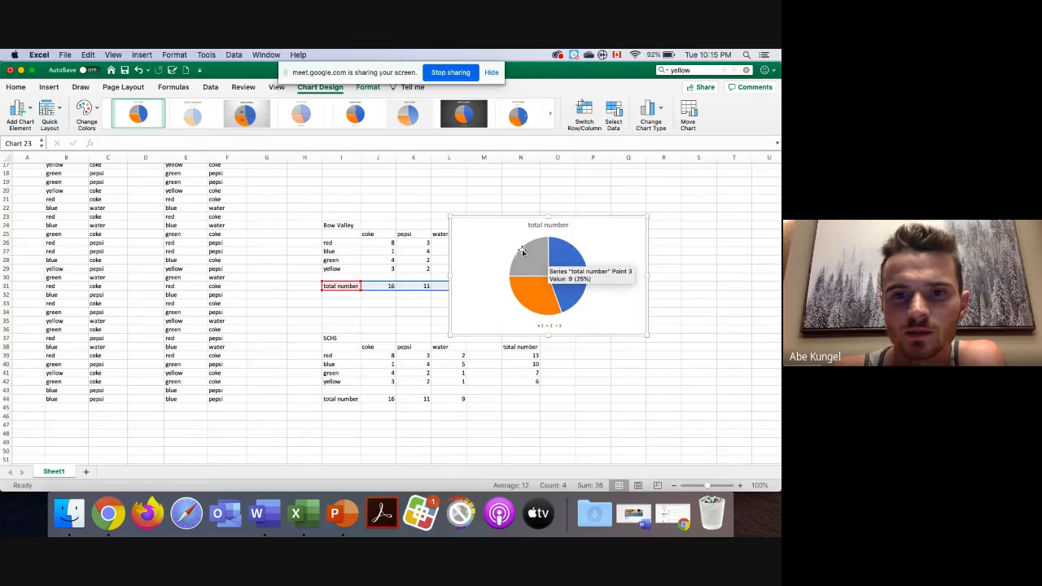
drag(517, 265, 576, 265)
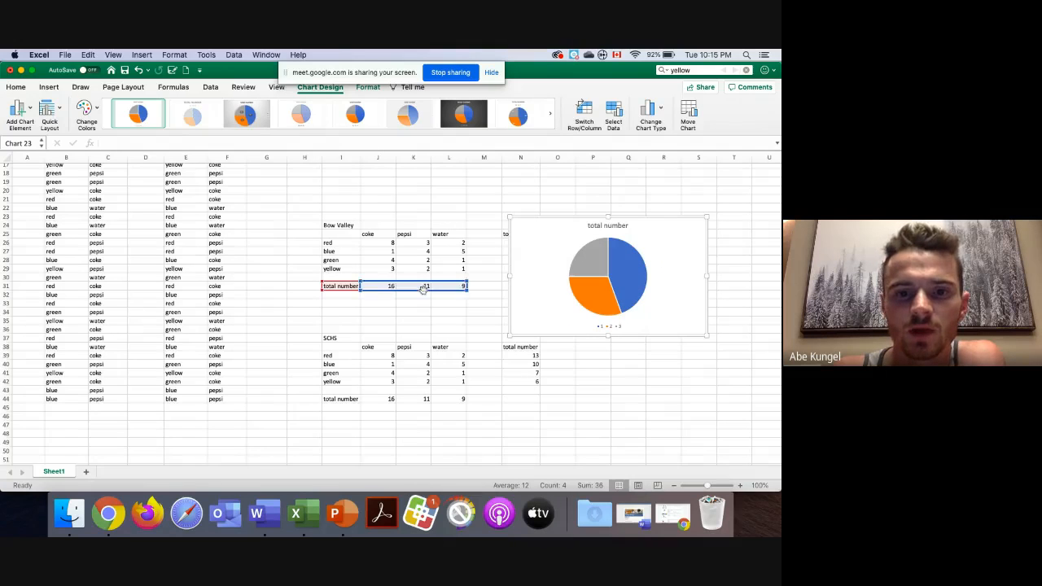
Inspect the values of the pie chart's slices and delete the chart.
mouse_move(594, 291)
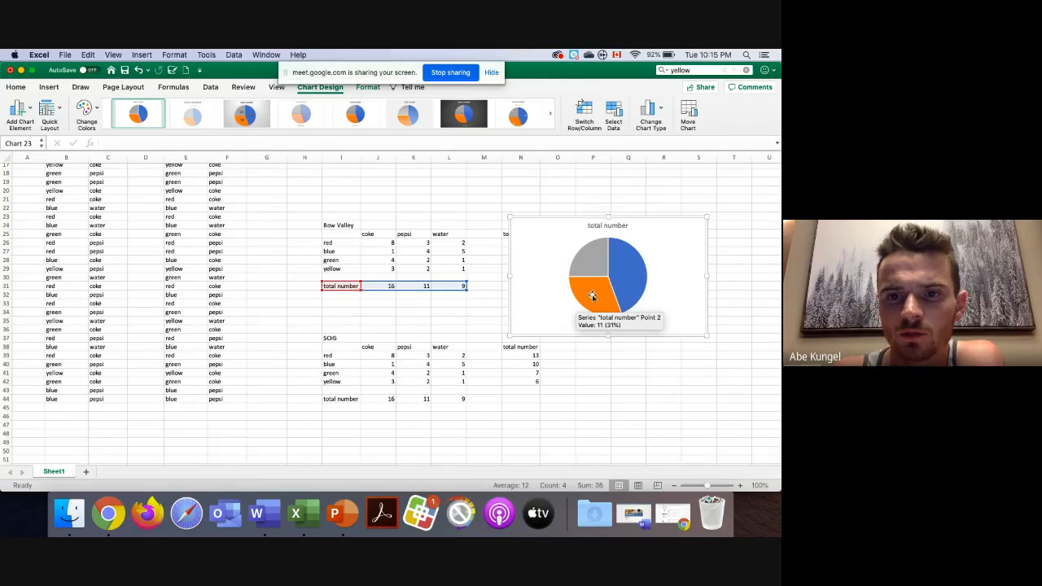
mouse_move(633, 280)
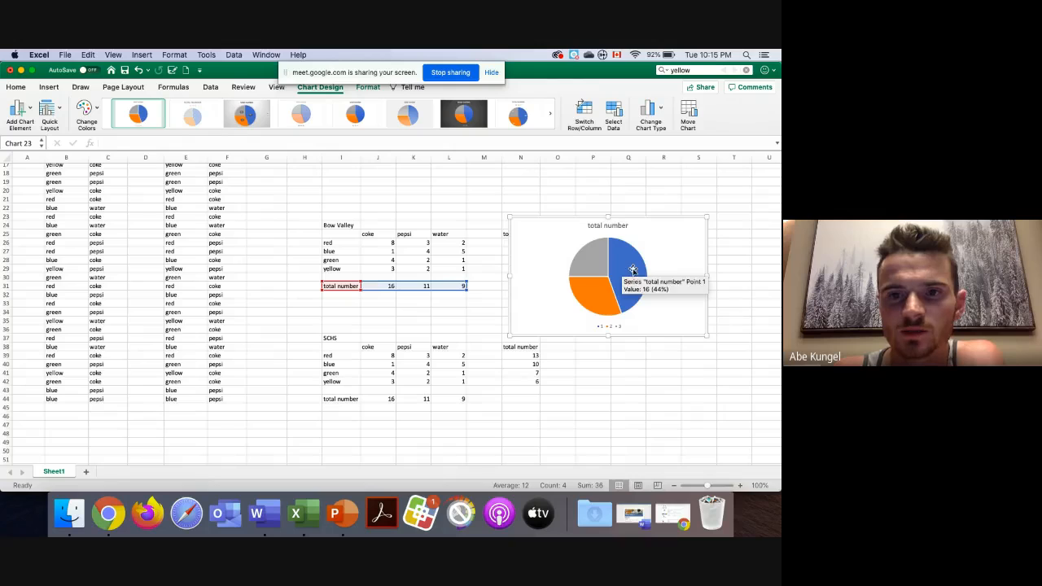
mouse_move(583, 249)
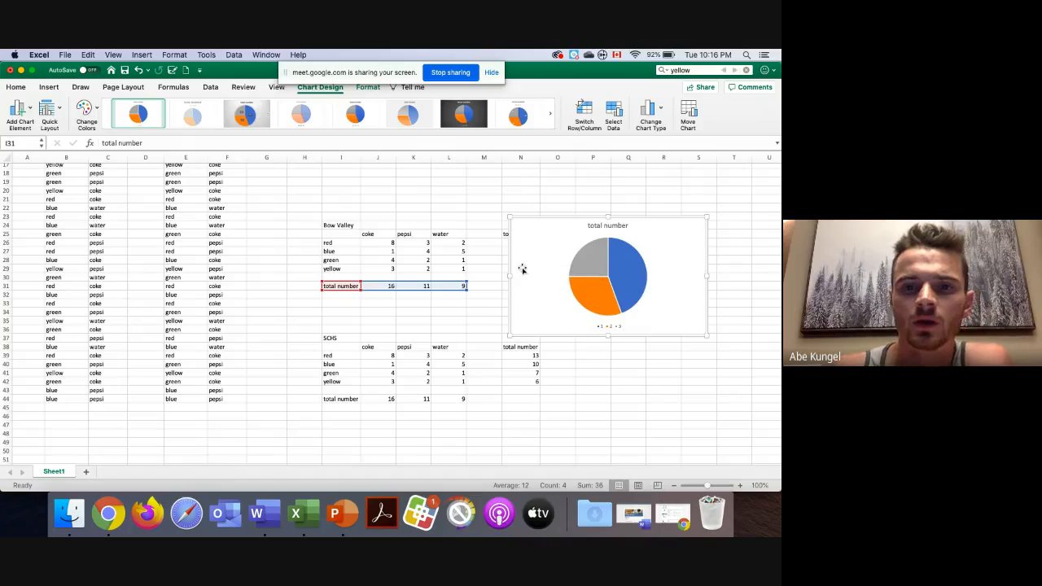
key(Delete)
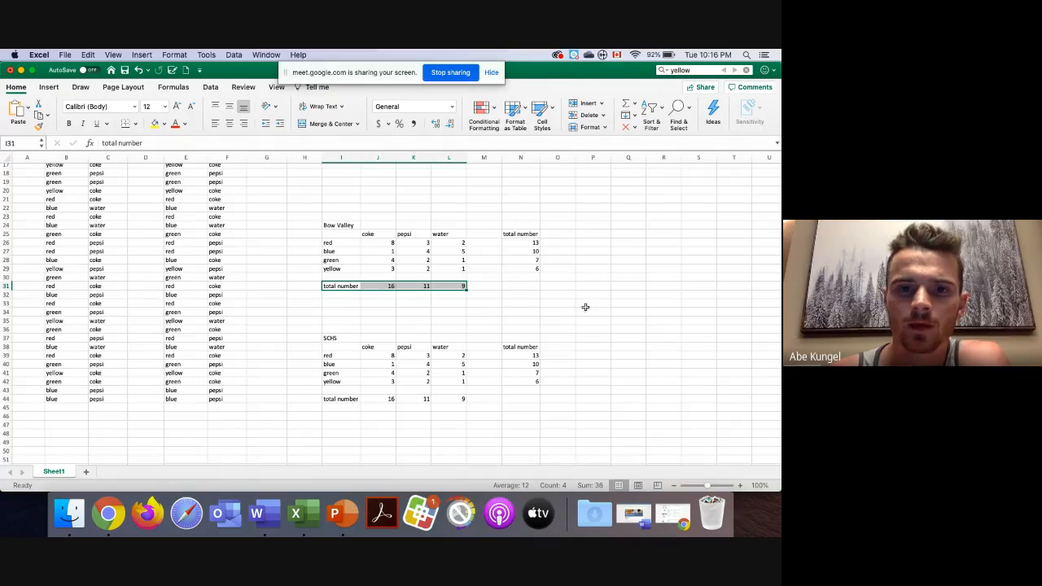
Enter the note "SCHS --> fewer who drink water" in cell P37 beside the SCHS table.
click(583, 311)
scroll(530, 327, right, 5)
scroll(440, 339, right, 1)
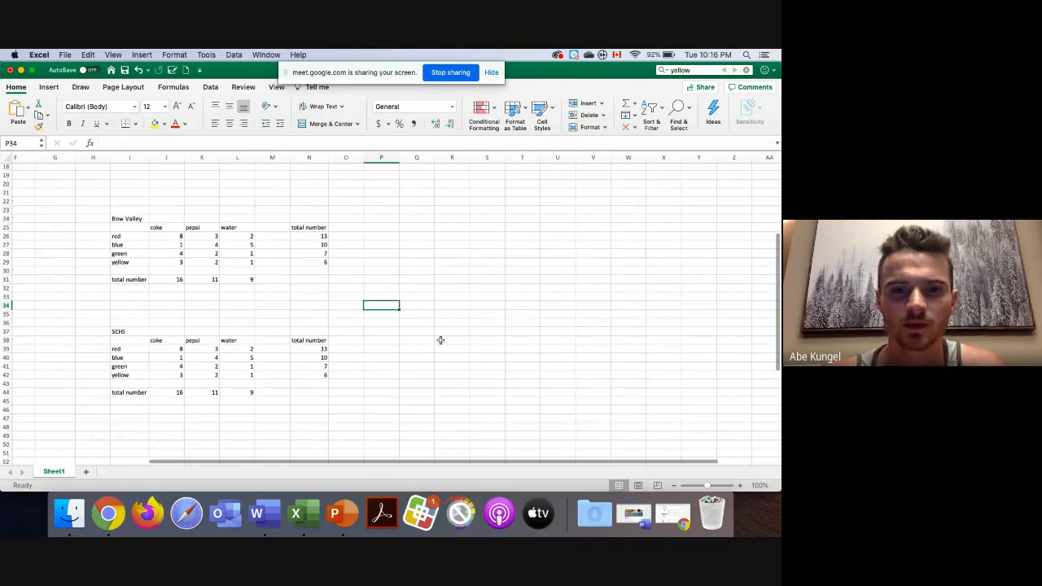
click(388, 333)
text(SCHS)
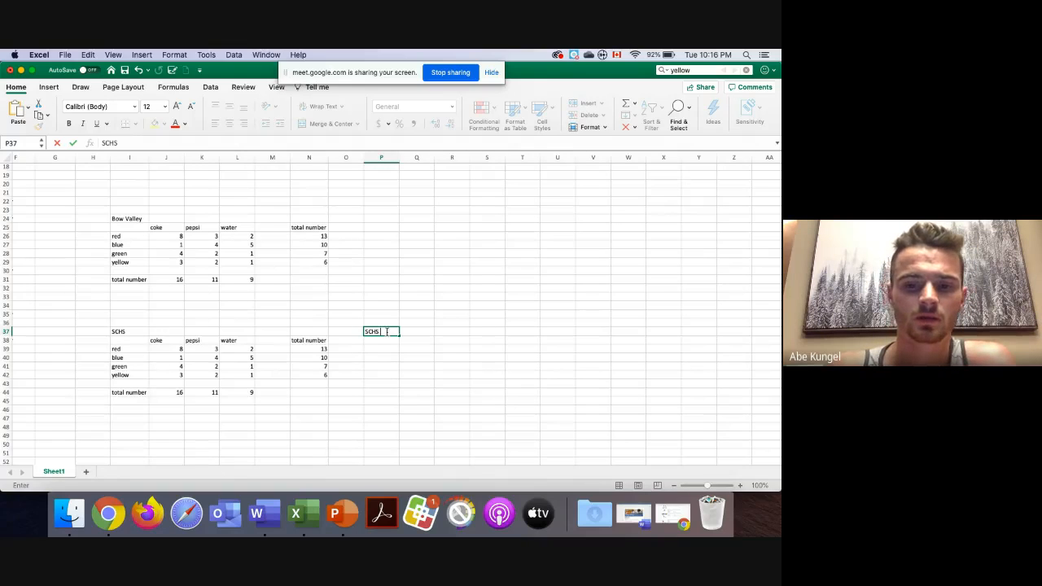
text(few)
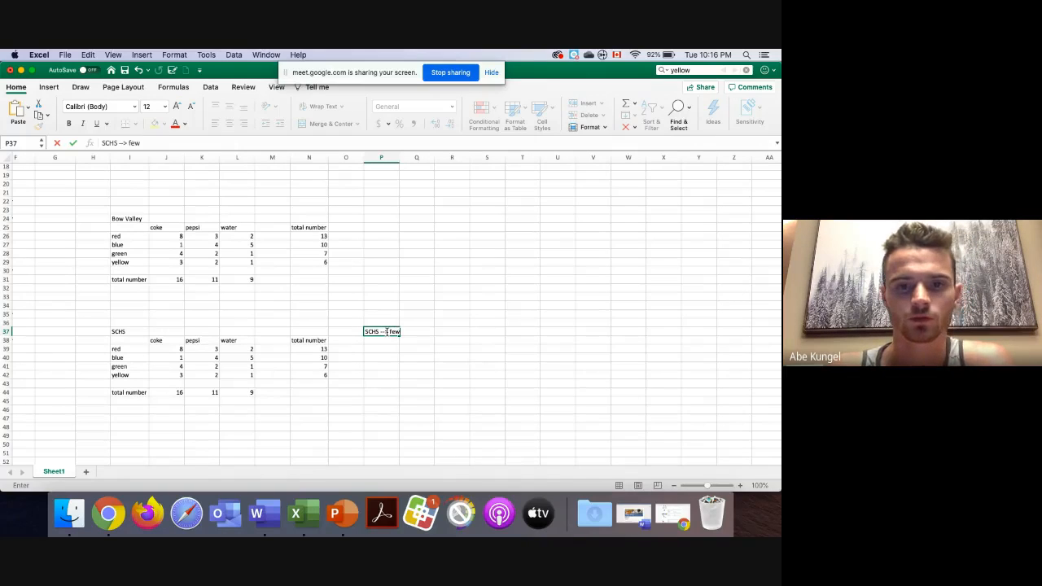
text(er who drink water)
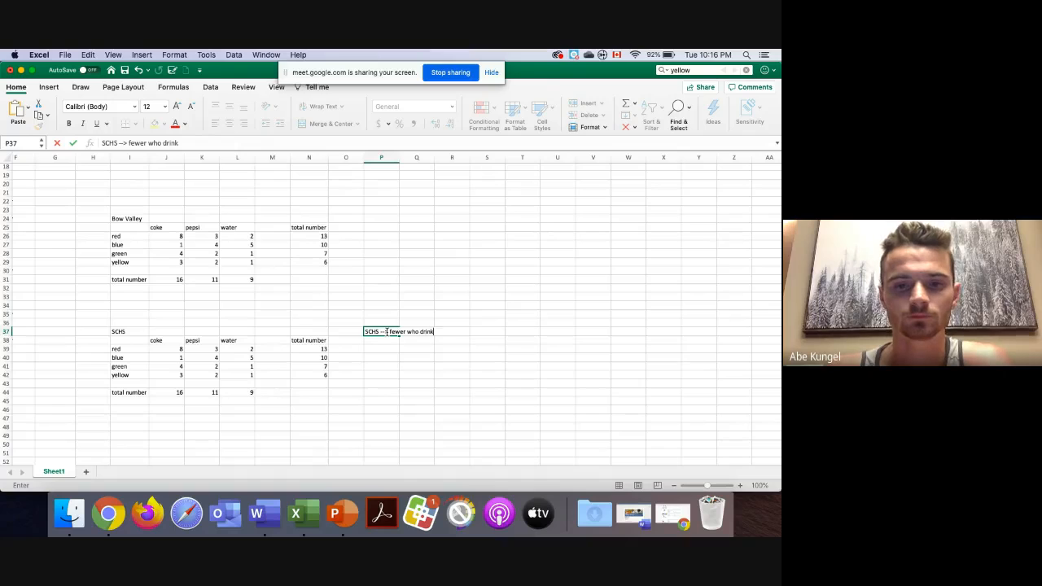
Enter the note "Bow Valley --> more who drink water" in cell P24 beside the Bow Valley table.
click(379, 217)
text(Bow Vall)
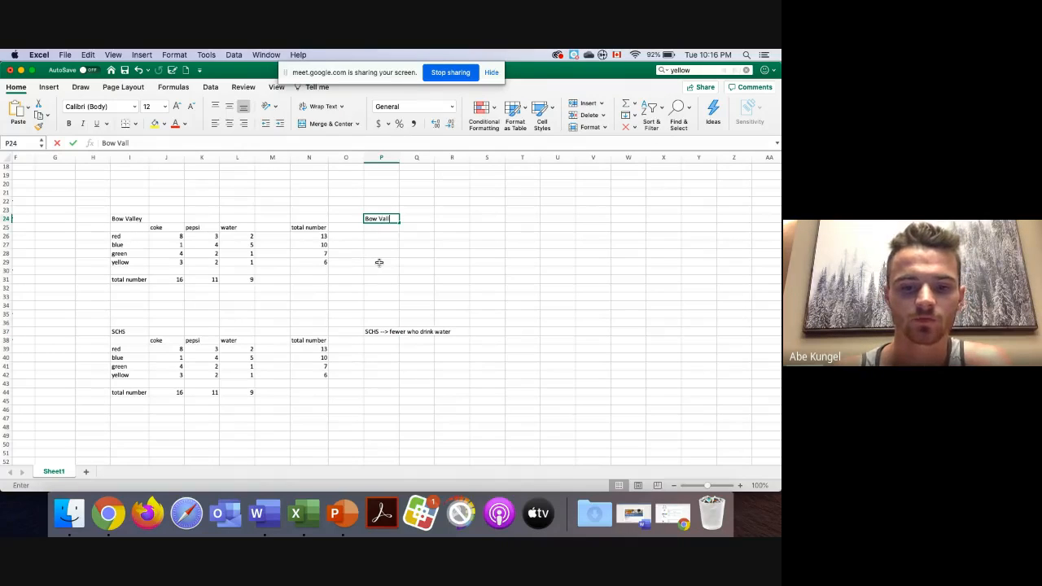
text(ey -->)
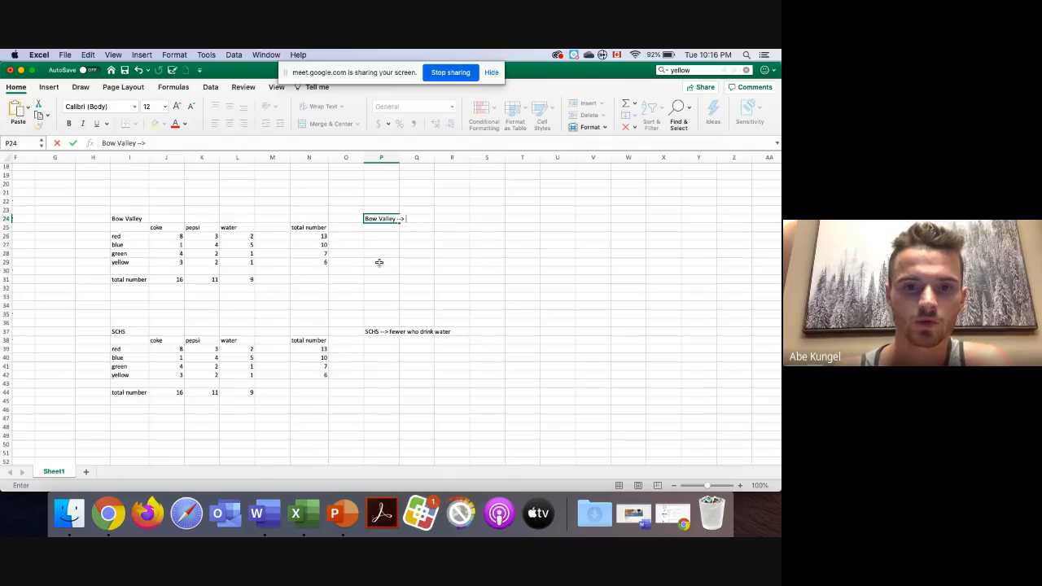
text( more who drink water)
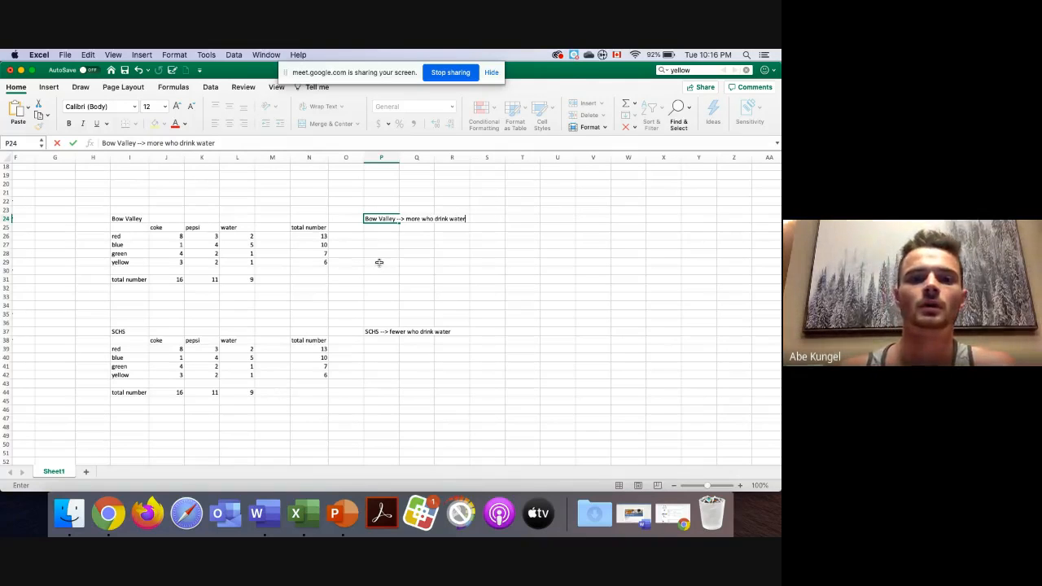
click(367, 252)
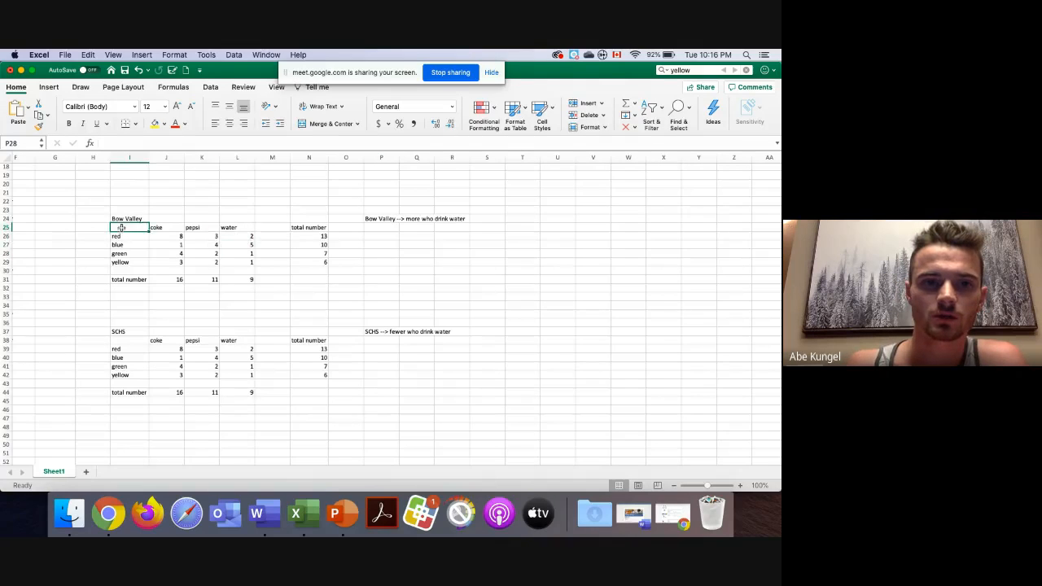
Insert a 2-D clustered column chart of the Bow Valley data I25:L29, move it beside the Bow Valley note and try to paste a duplicate.
drag(123, 228, 233, 262)
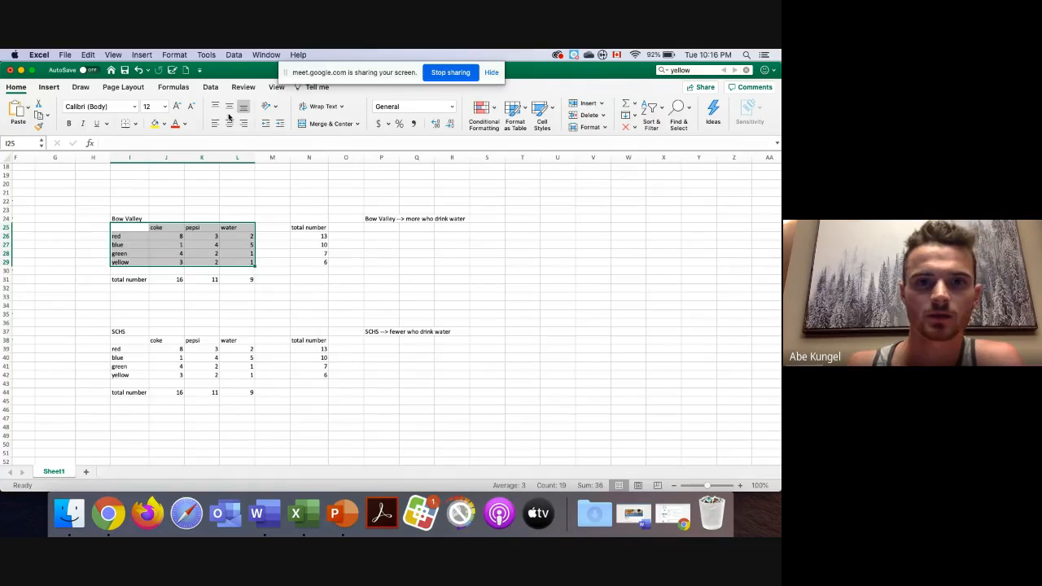
click(49, 87)
click(360, 110)
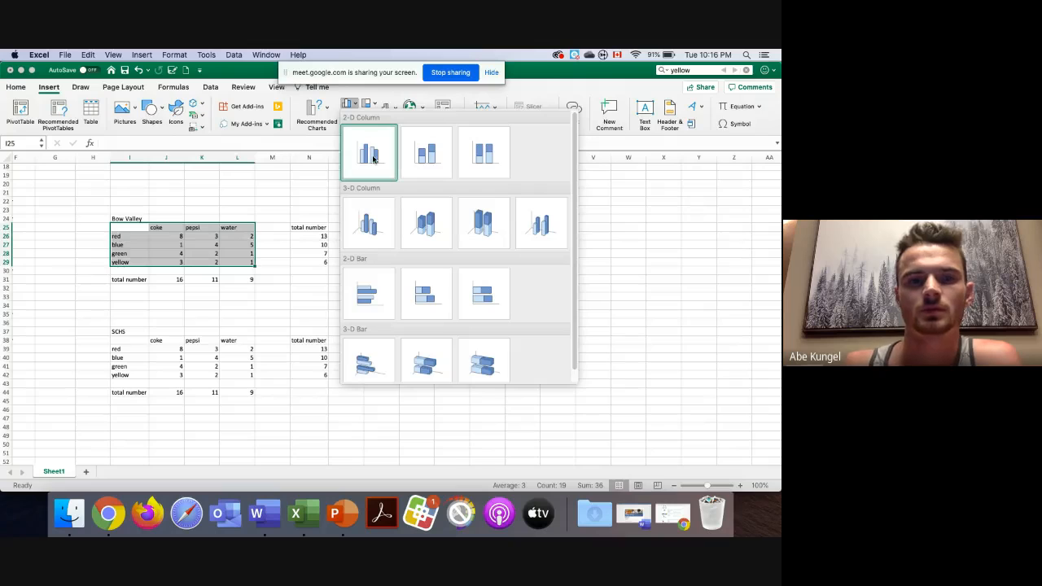
click(375, 162)
drag(413, 272, 544, 252)
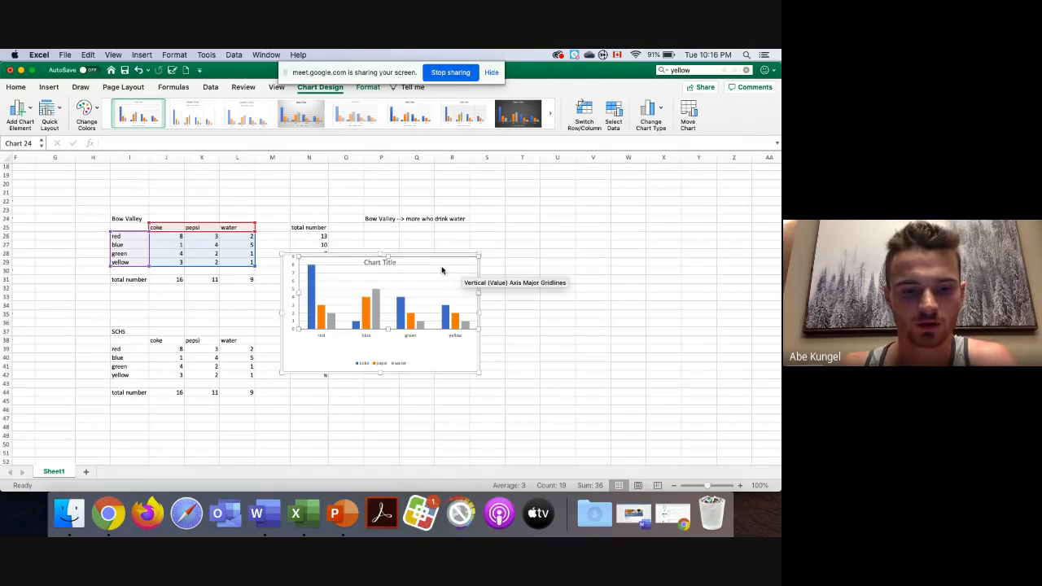
drag(421, 261, 640, 186)
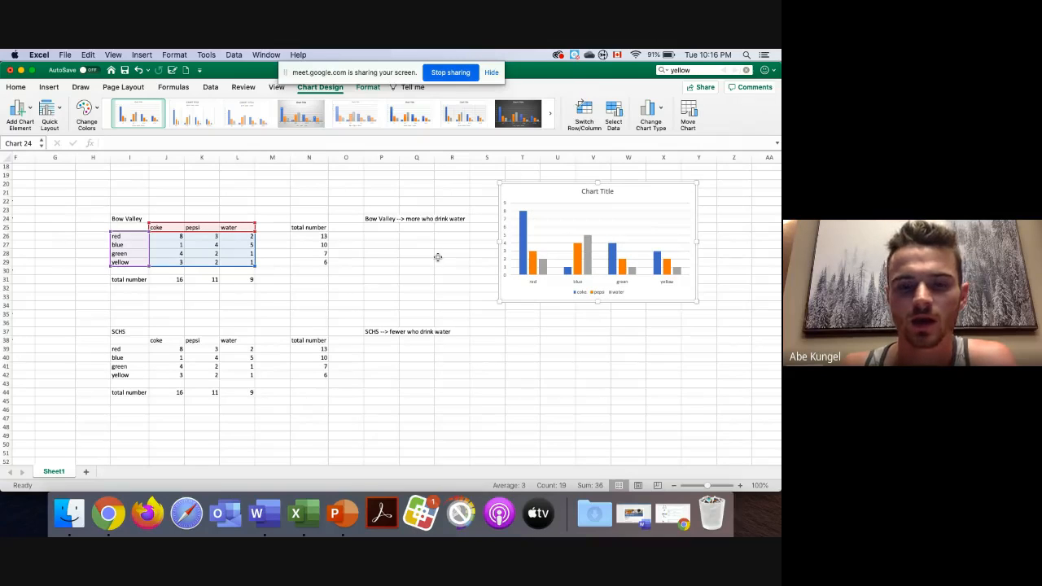
key(super+v)
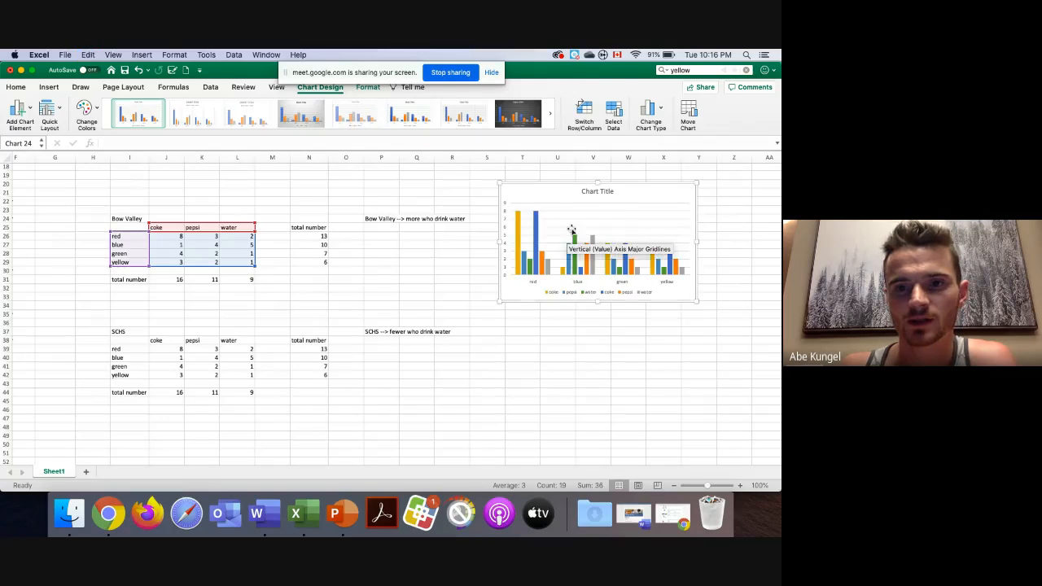
mouse_move(561, 190)
mouse_down()
mouse_move(554, 322)
mouse_move(566, 194)
mouse_up()
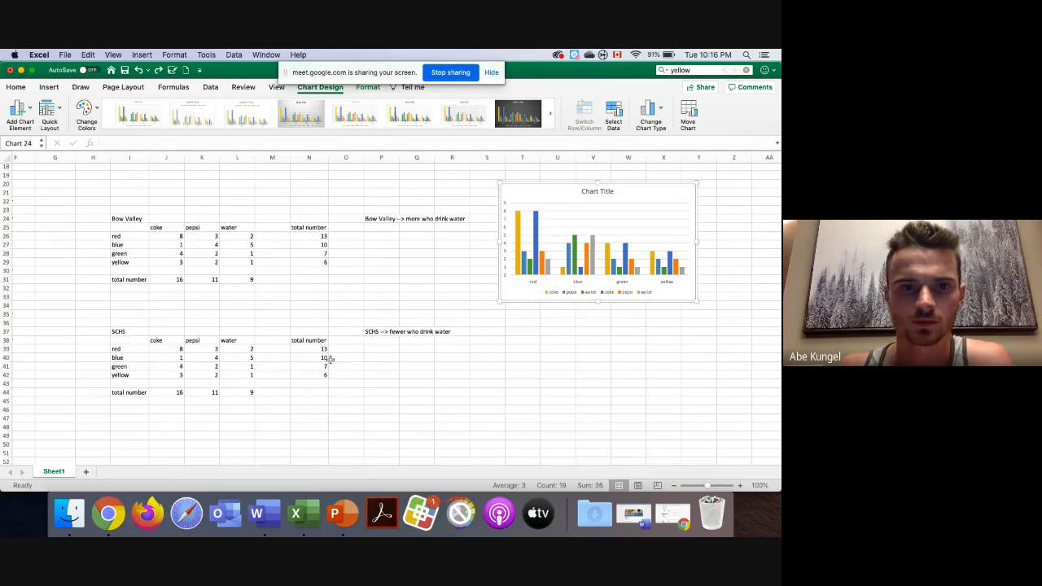
Insert a clustered column chart of the SCHS data I38:L42 and place it directly below the first chart.
drag(129, 339, 245, 377)
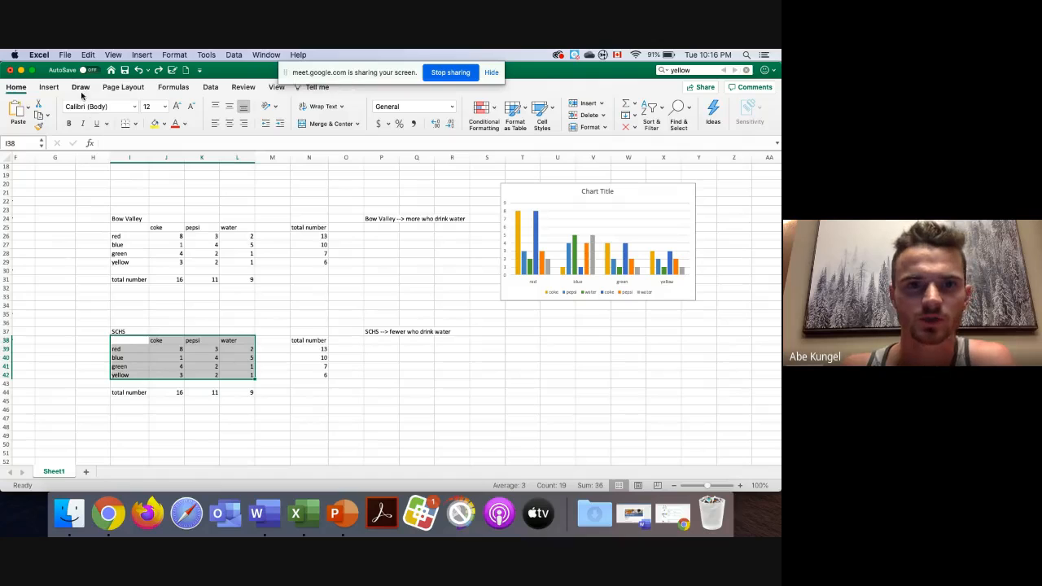
click(49, 87)
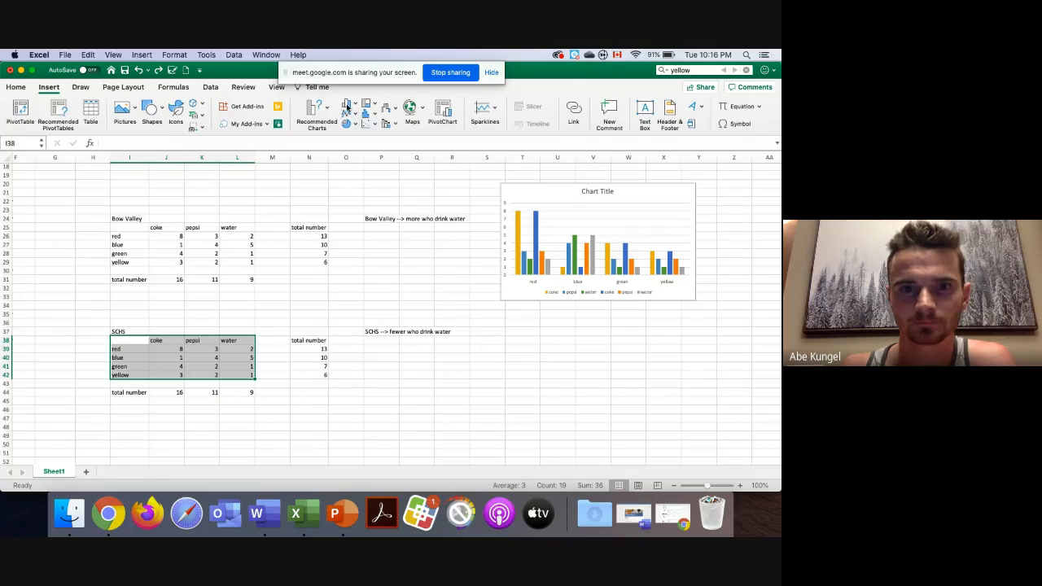
click(317, 107)
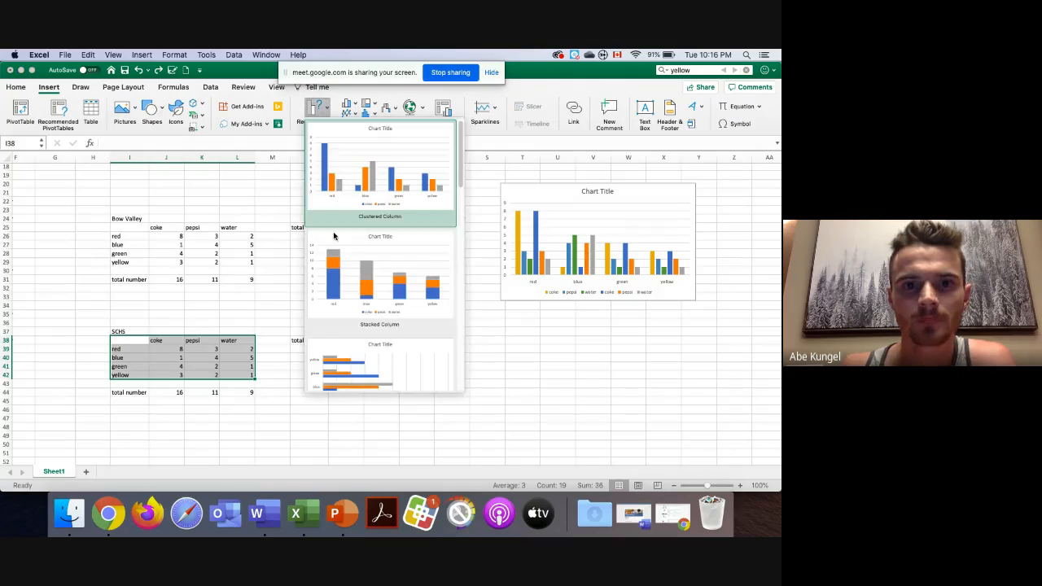
click(373, 155)
drag(342, 290, 641, 329)
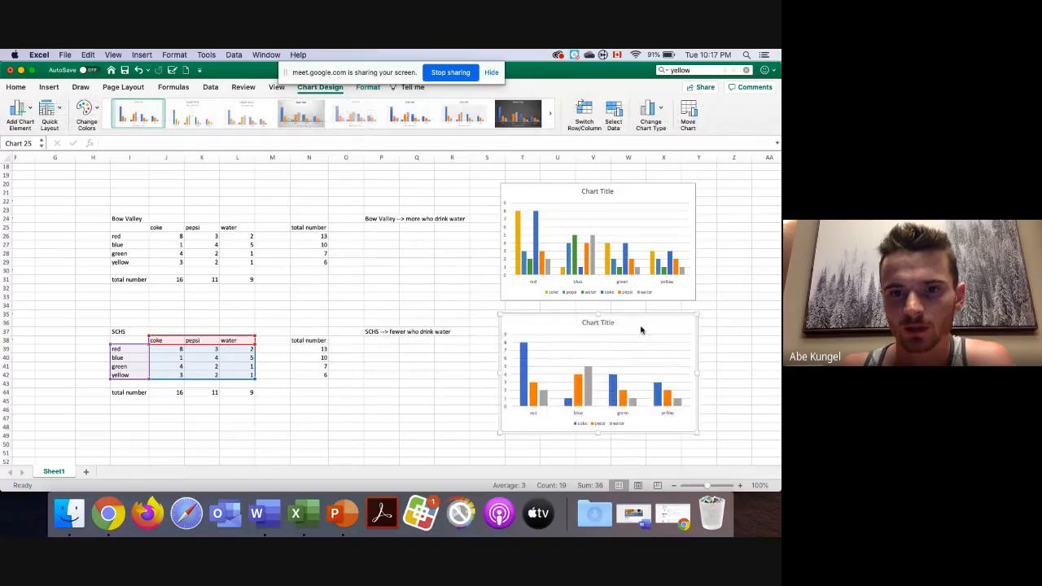
Replace the upper chart with a new 2-D clustered column chart of I38:L42, placed above the remaining chart.
click(542, 194)
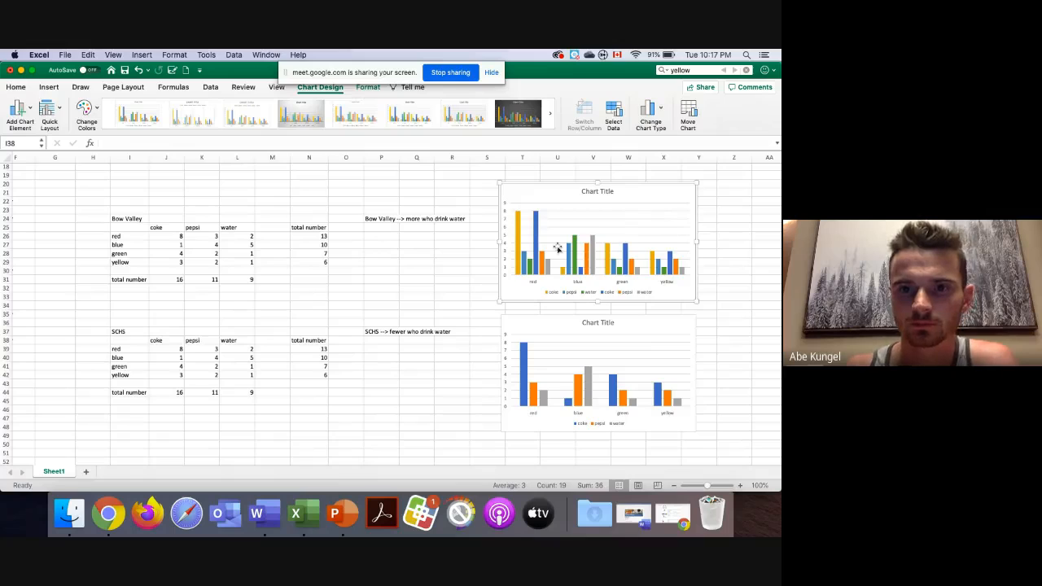
key(Delete)
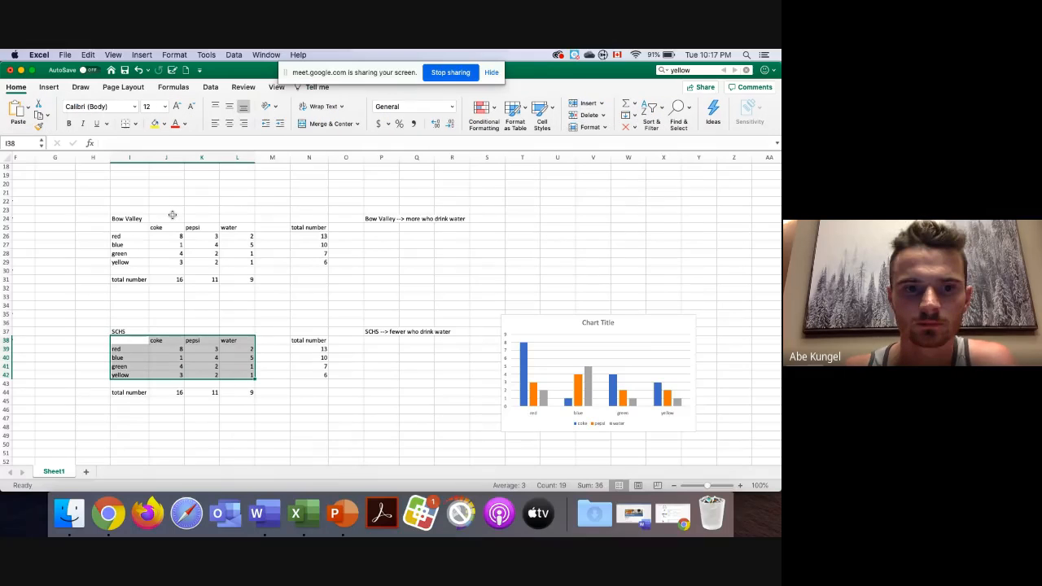
click(53, 88)
click(350, 105)
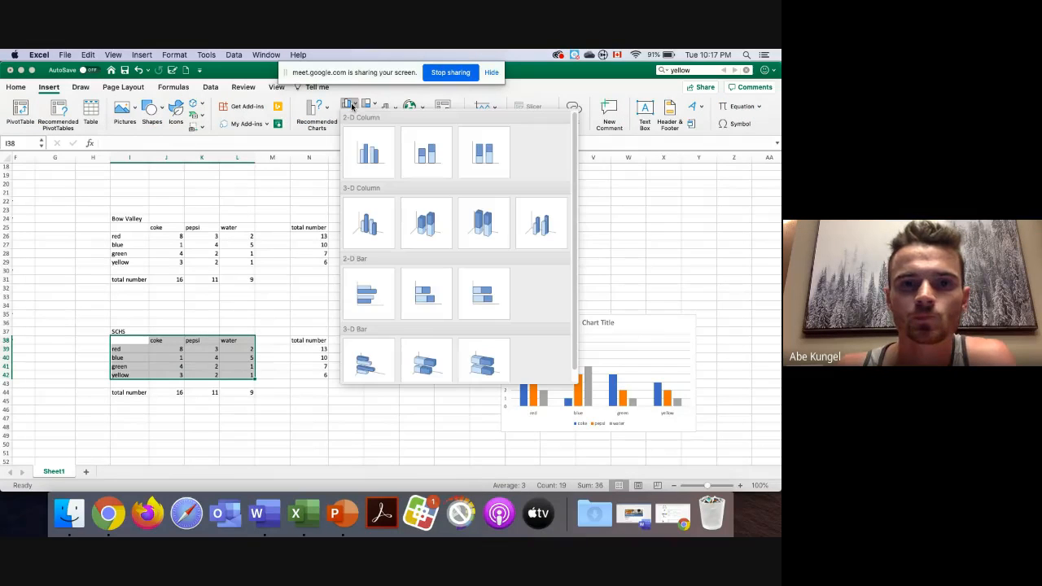
click(368, 152)
drag(416, 263, 623, 186)
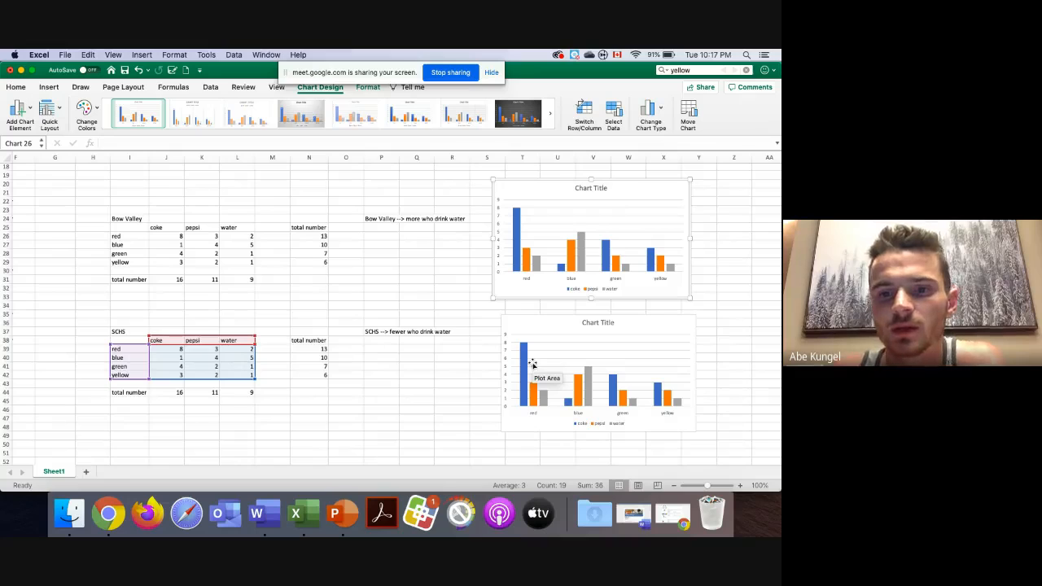
Switch rows and columns in both column charts so the drinks form the horizontal categories.
click(524, 428)
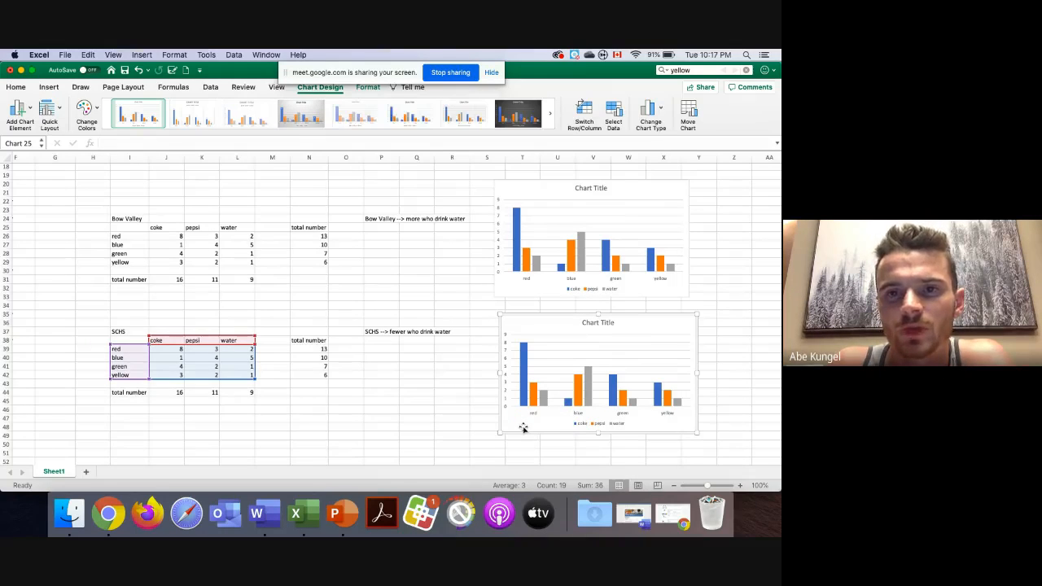
click(583, 121)
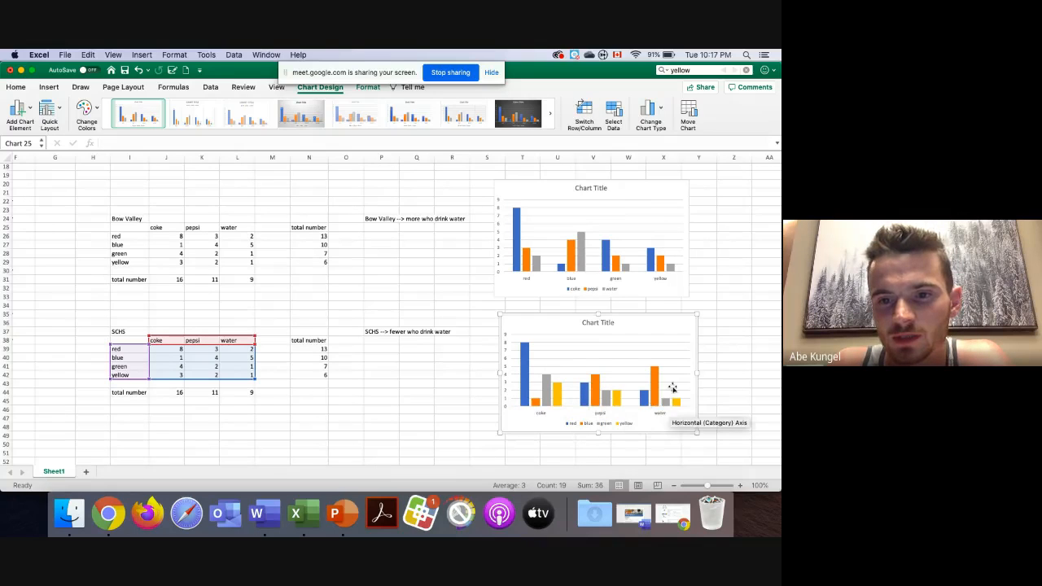
click(646, 184)
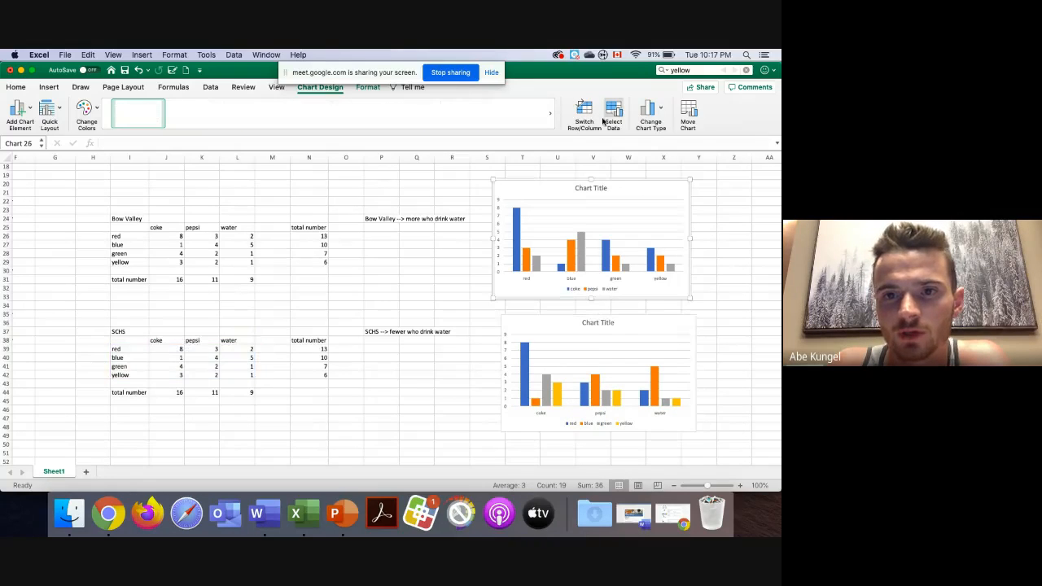
click(584, 114)
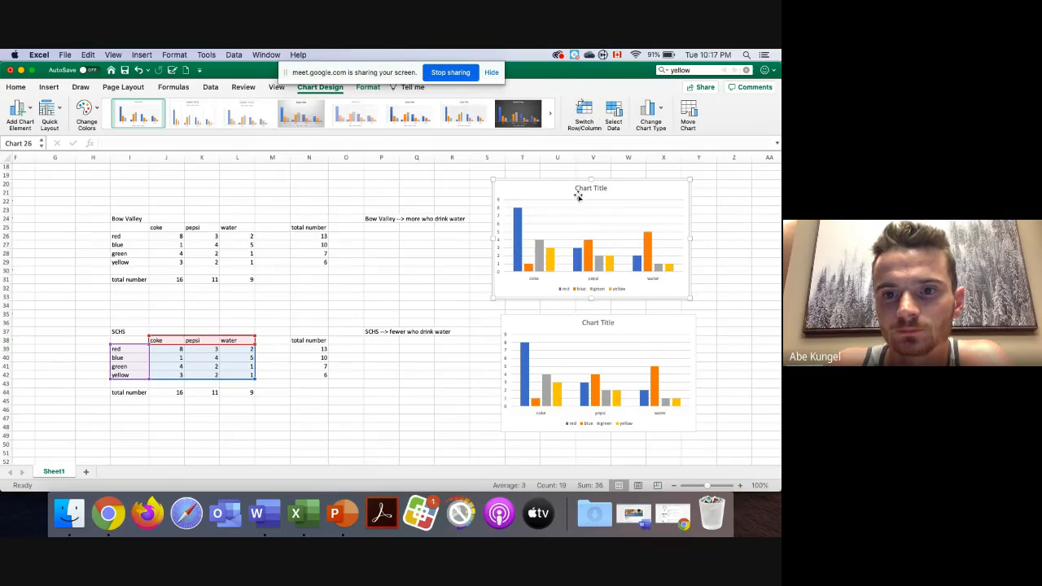
Check the green and yellow water bars in the lower chart and delete that chart.
click(684, 330)
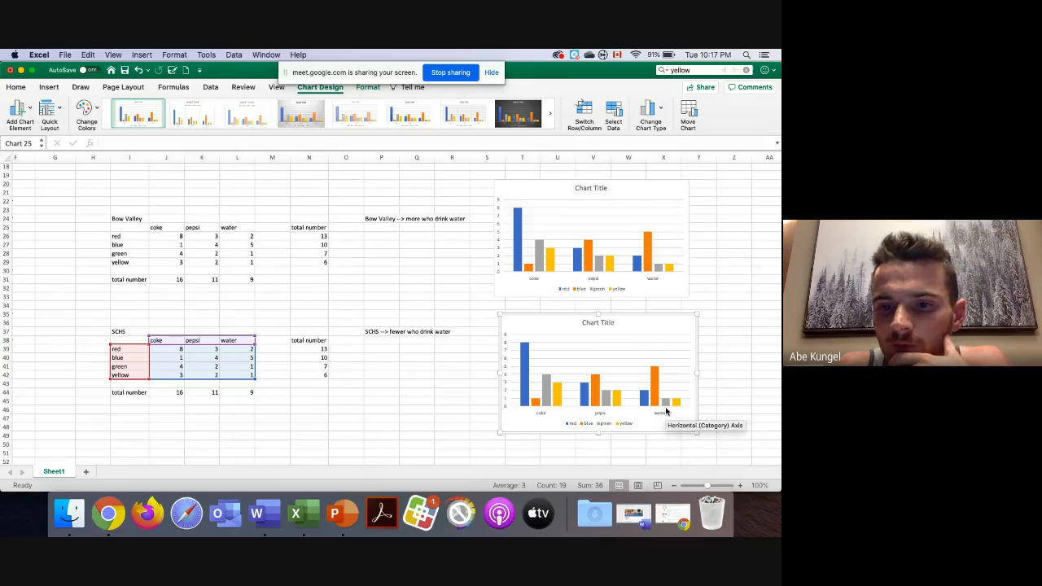
click(666, 402)
click(676, 404)
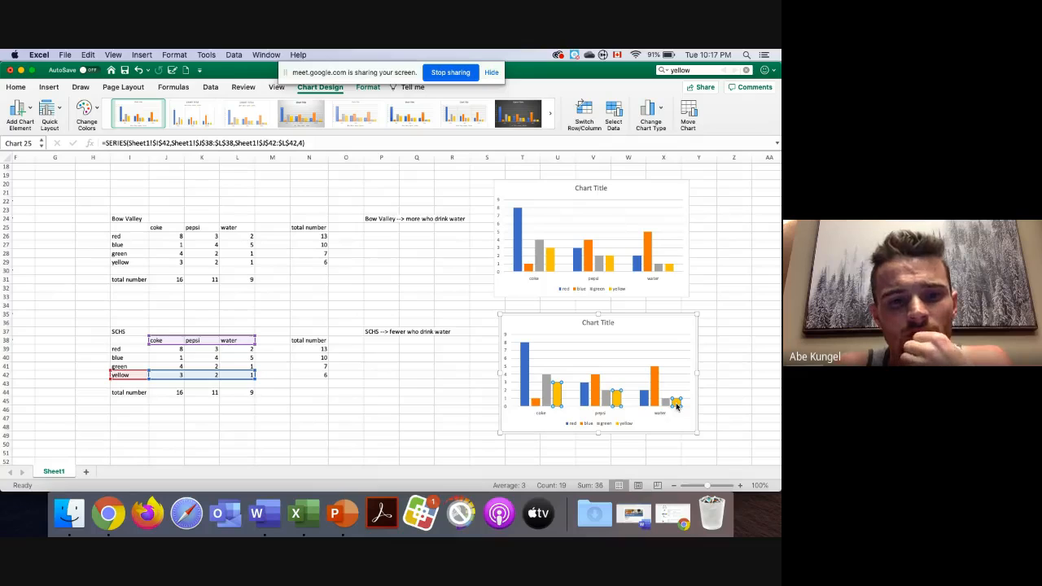
click(666, 402)
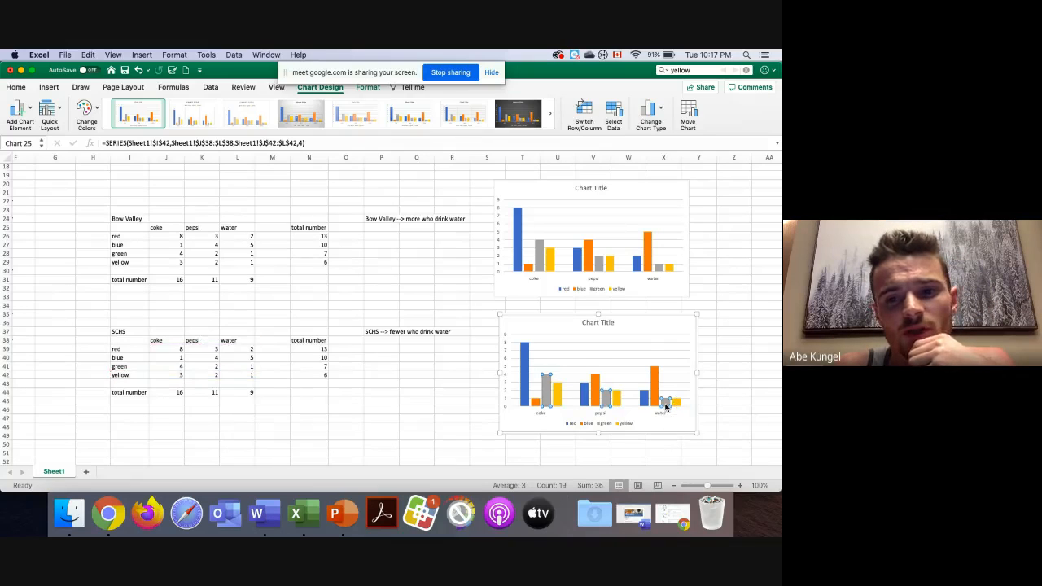
click(646, 326)
key(Delete)
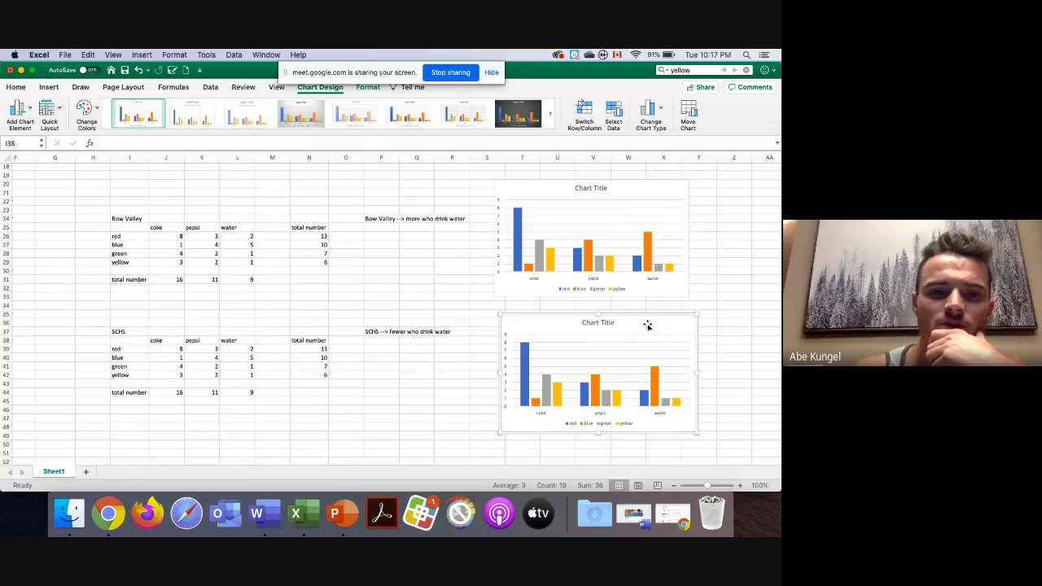
Try a 2-D clustered column chart of I41:L42 with the headers J38:L38, placed below the existing chart, and delete it.
click(149, 407)
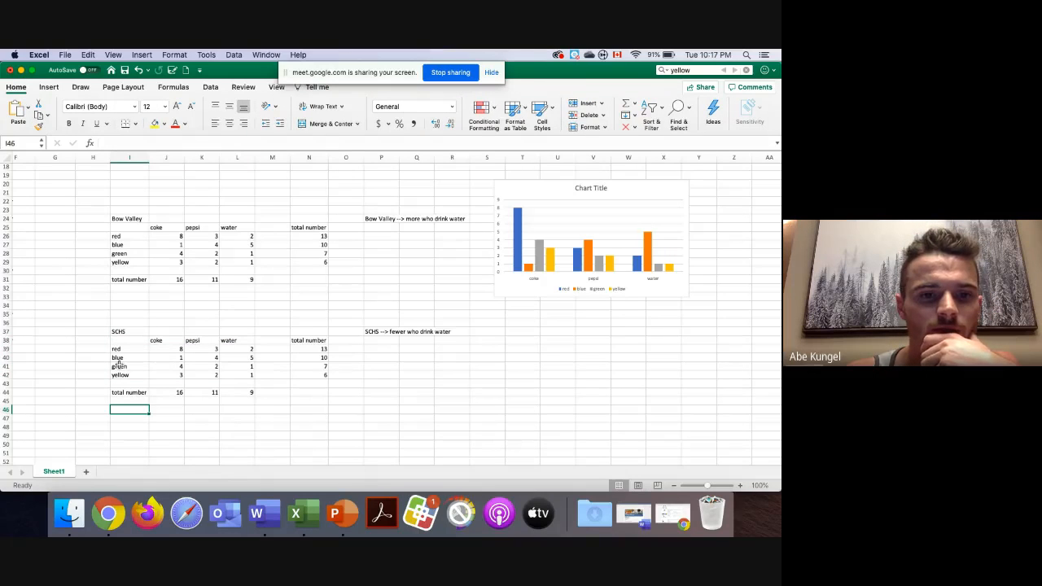
drag(118, 366, 234, 371)
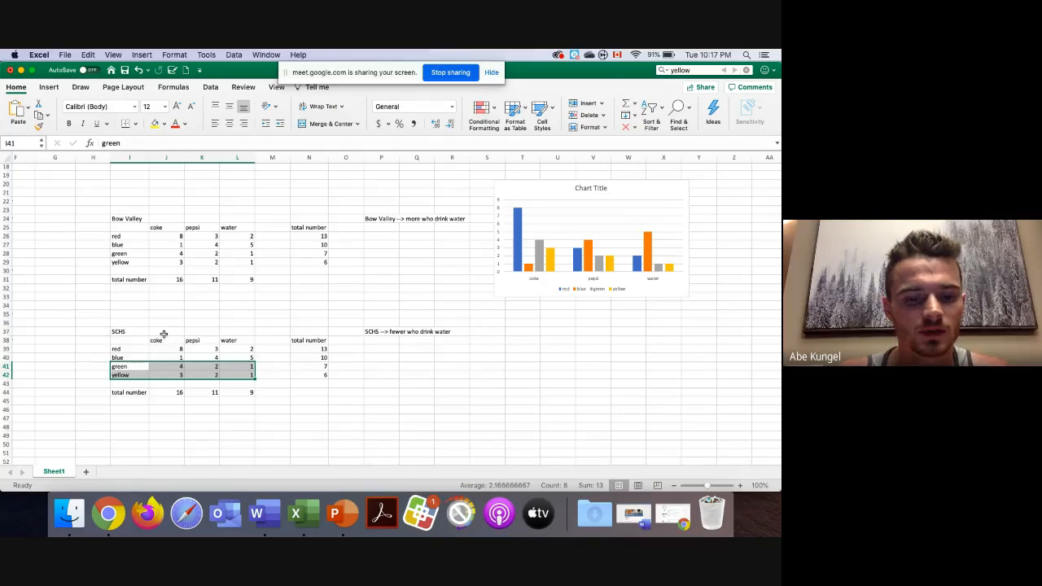
drag(160, 339, 237, 337)
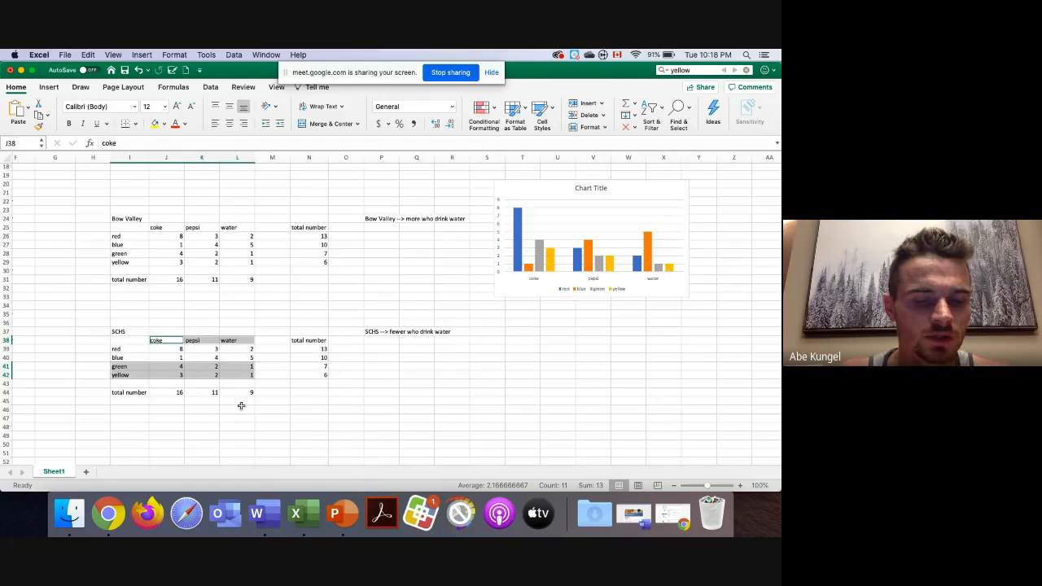
click(49, 87)
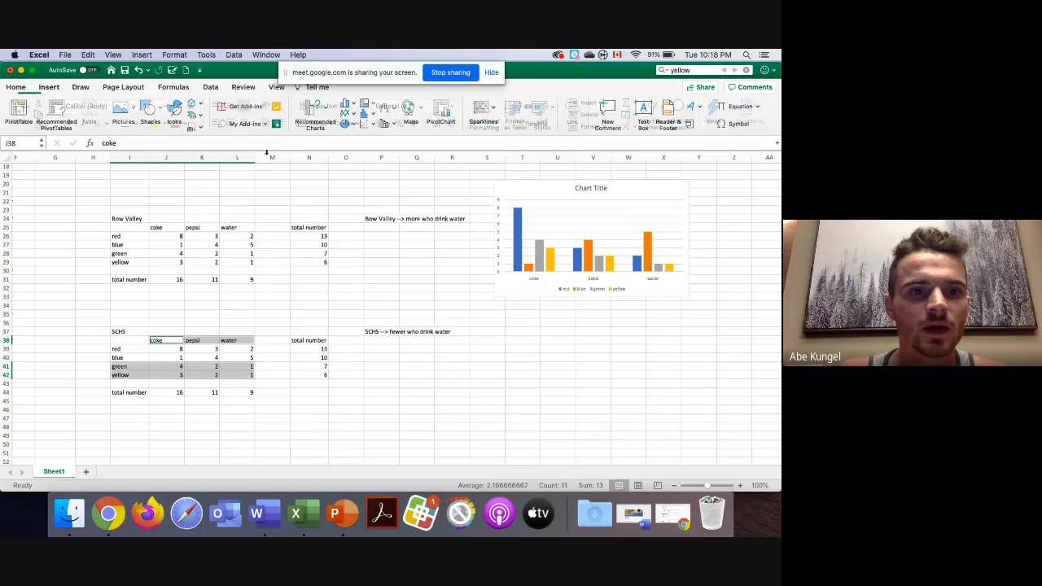
click(349, 106)
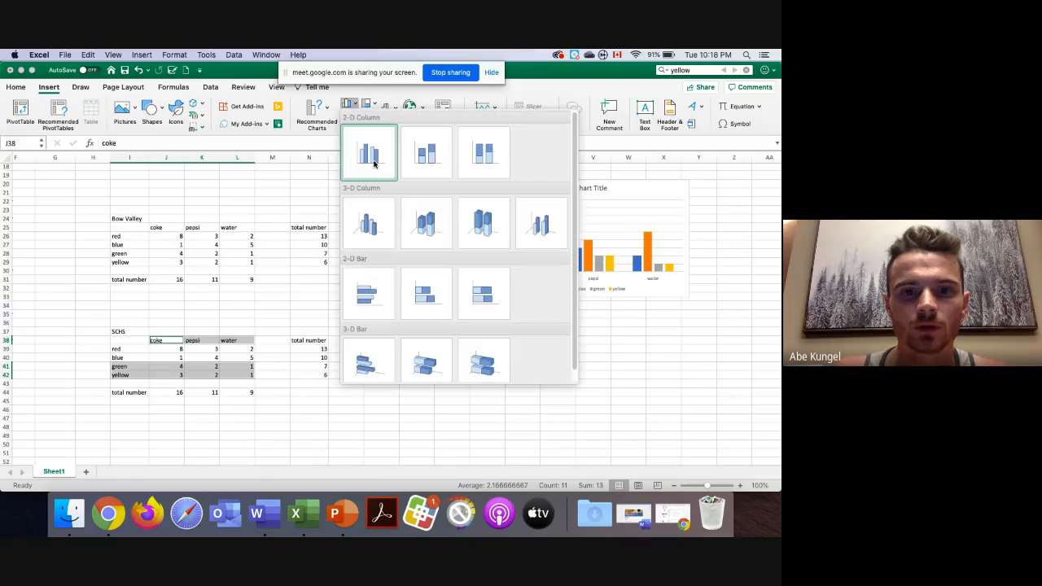
click(372, 157)
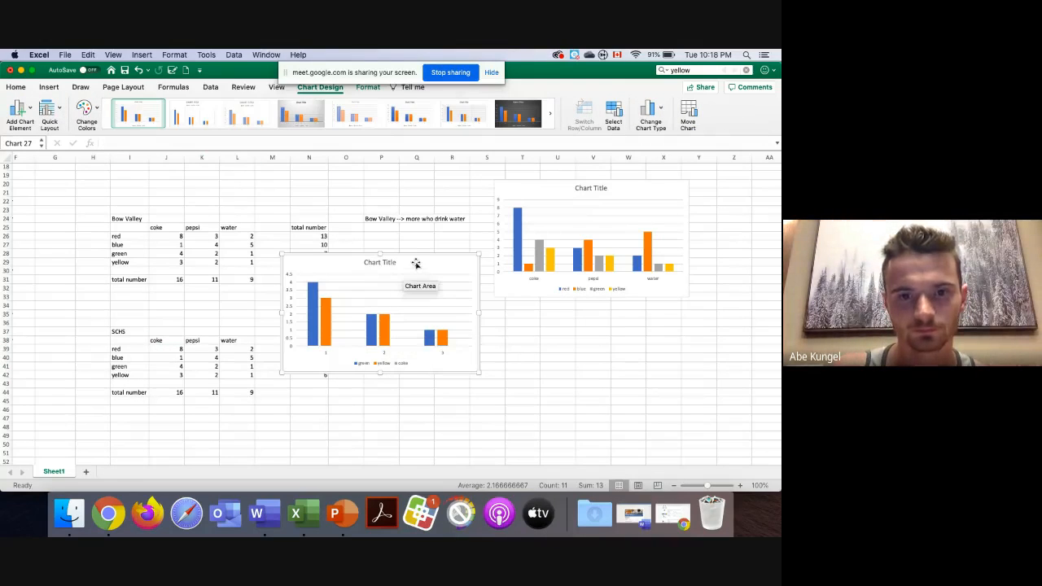
drag(414, 262, 624, 323)
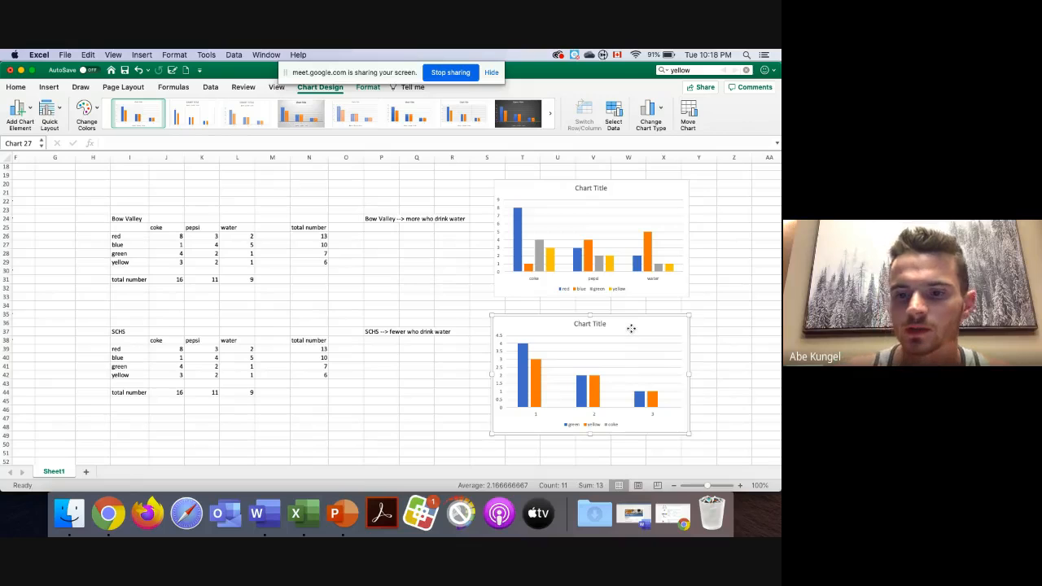
key(Delete)
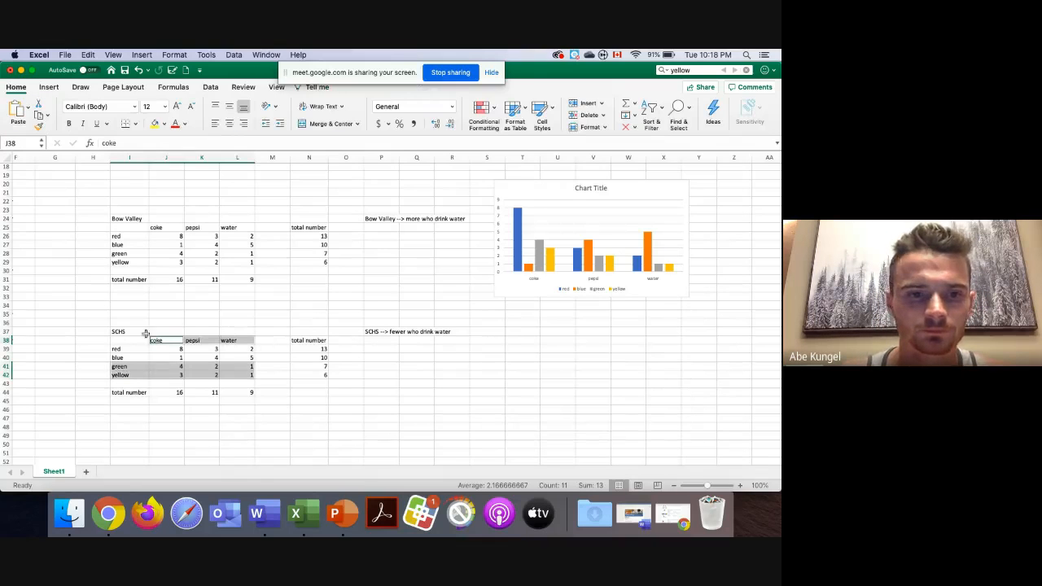
Clear the red and blue rows of the SCHS table in I39:L40.
drag(121, 348, 237, 361)
key(Delete)
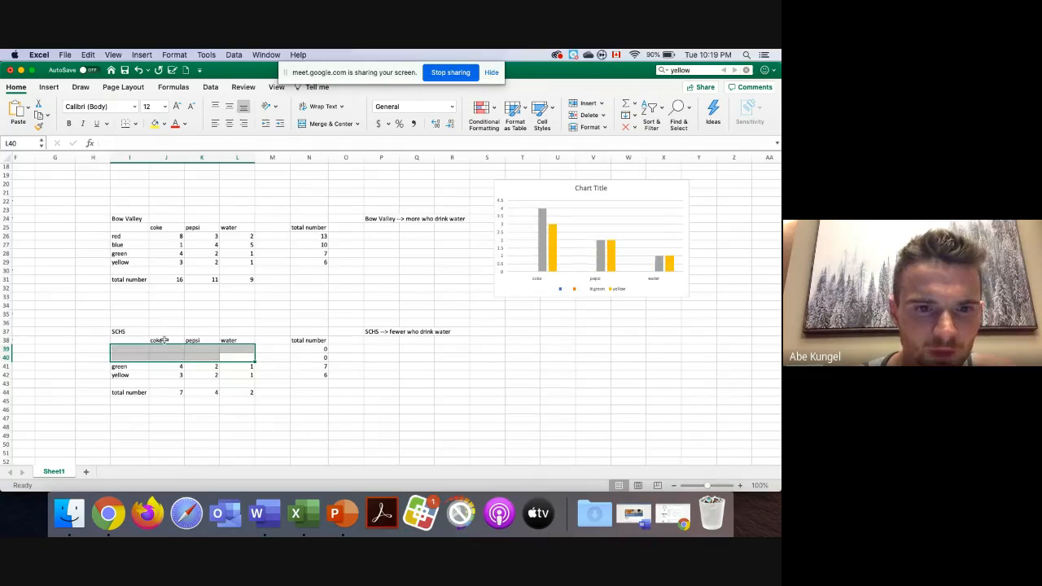
drag(164, 344, 165, 360)
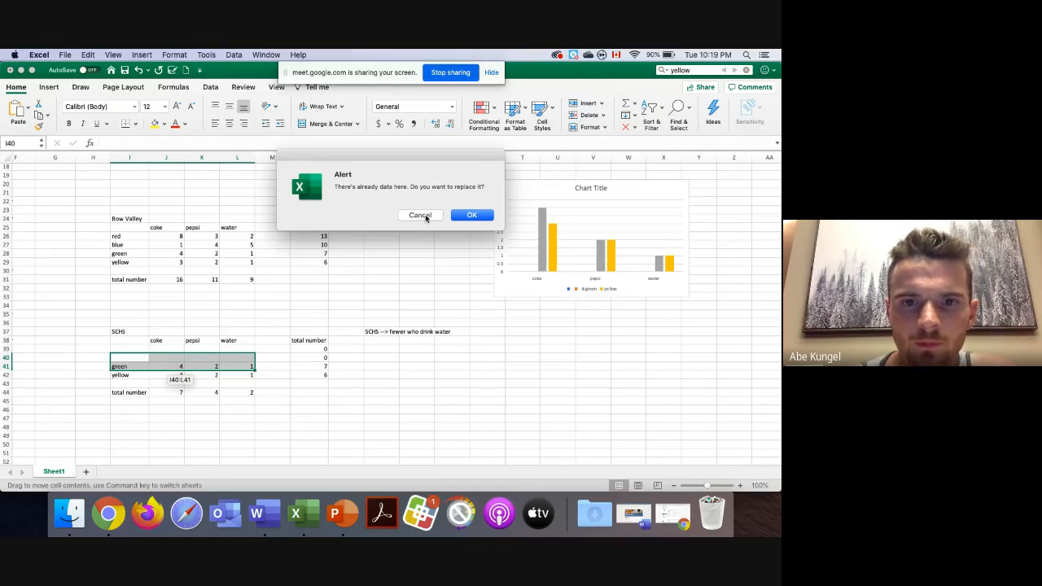
click(420, 215)
click(169, 399)
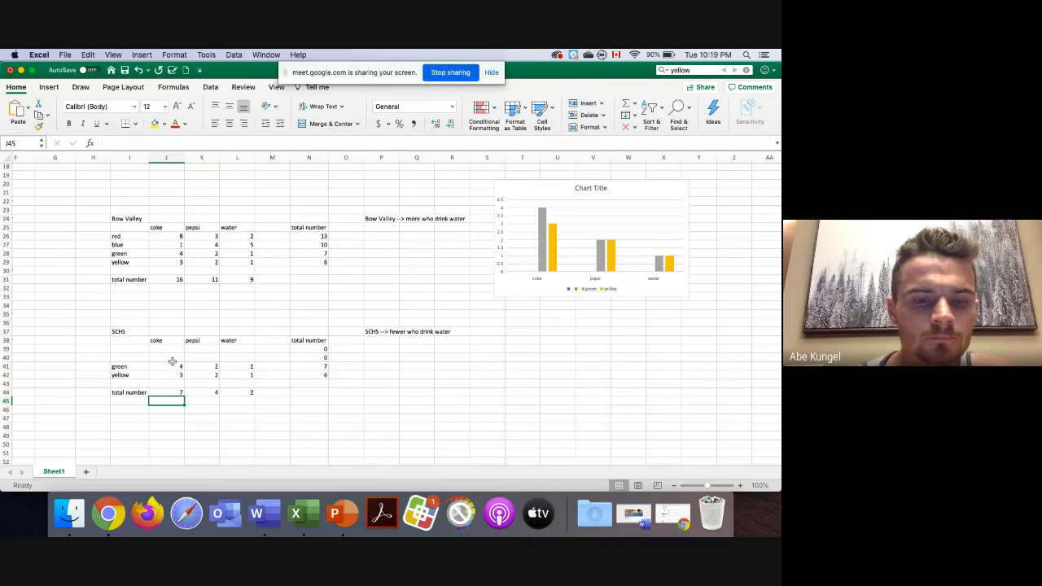
Enter the headers coke, pepsi and water in J40:L40, directly above the green and yellow rows of the SCHS table.
click(173, 359)
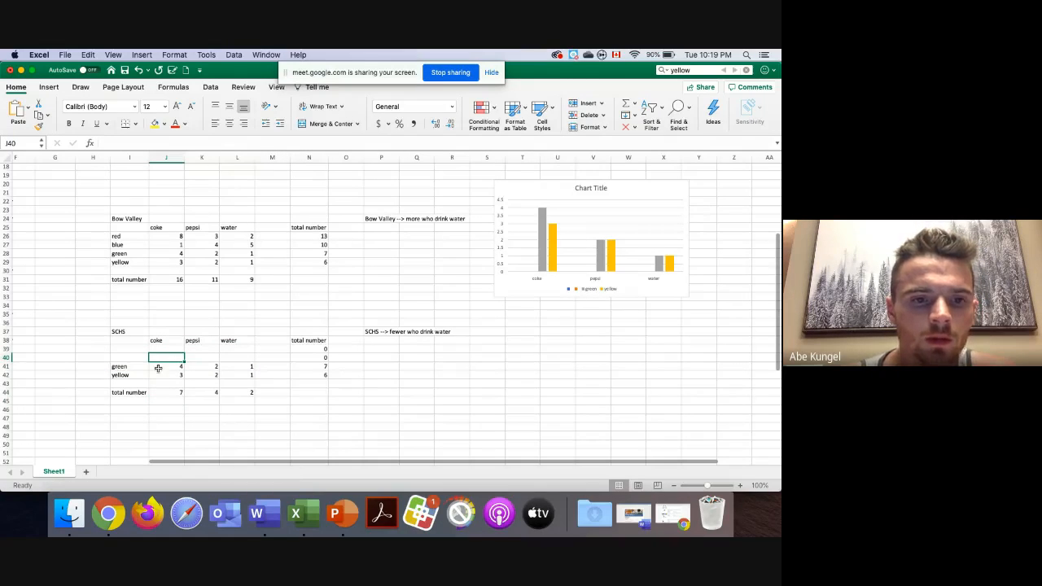
text(red)
key(BackSpace)
key(BackSpace)
key(BackSpace)
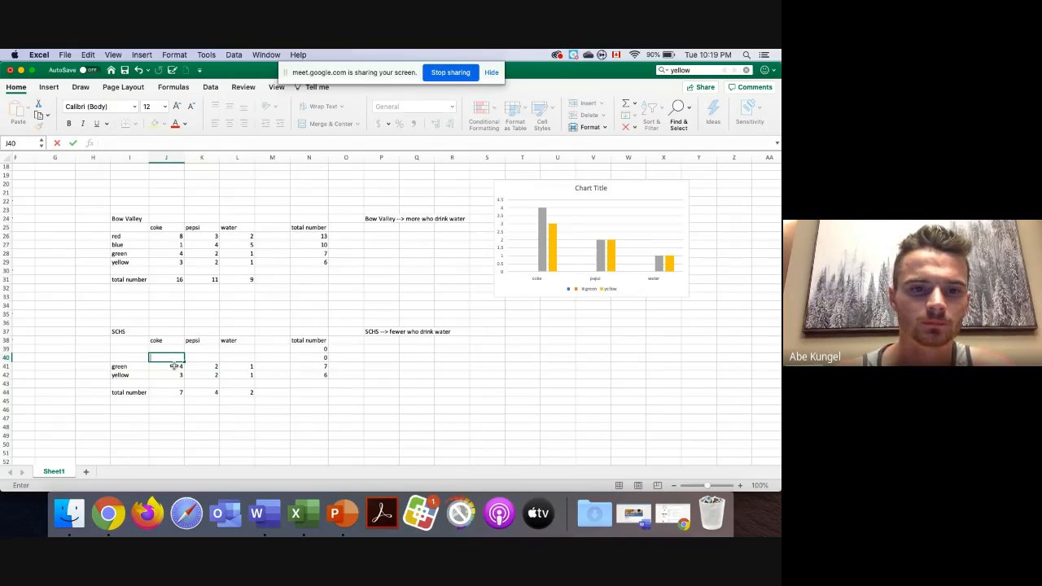
text(coke)
key(Tab)
text(peps)
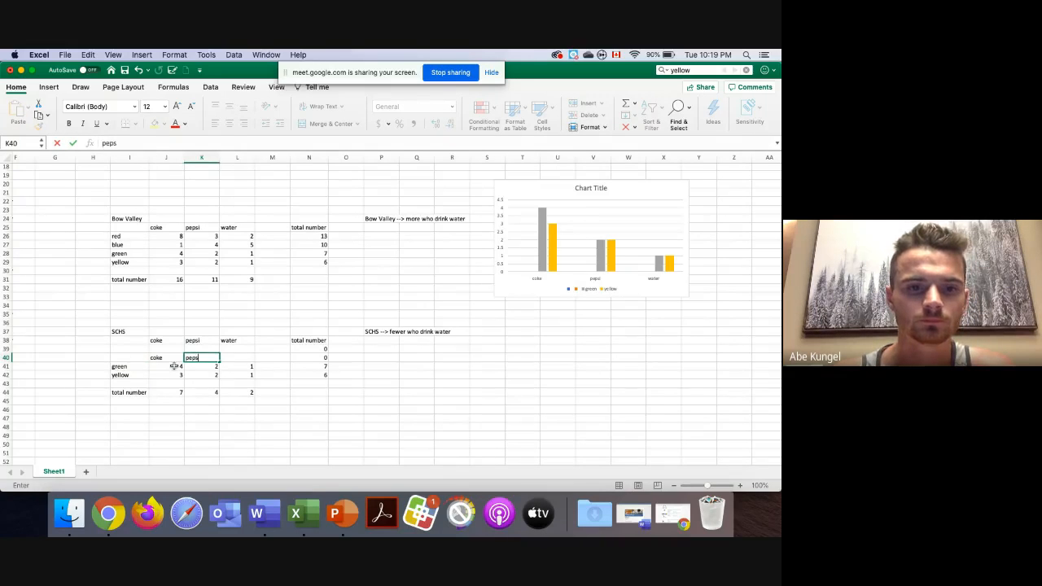
text(i)
key(Tab)
text(water)
click(237, 382)
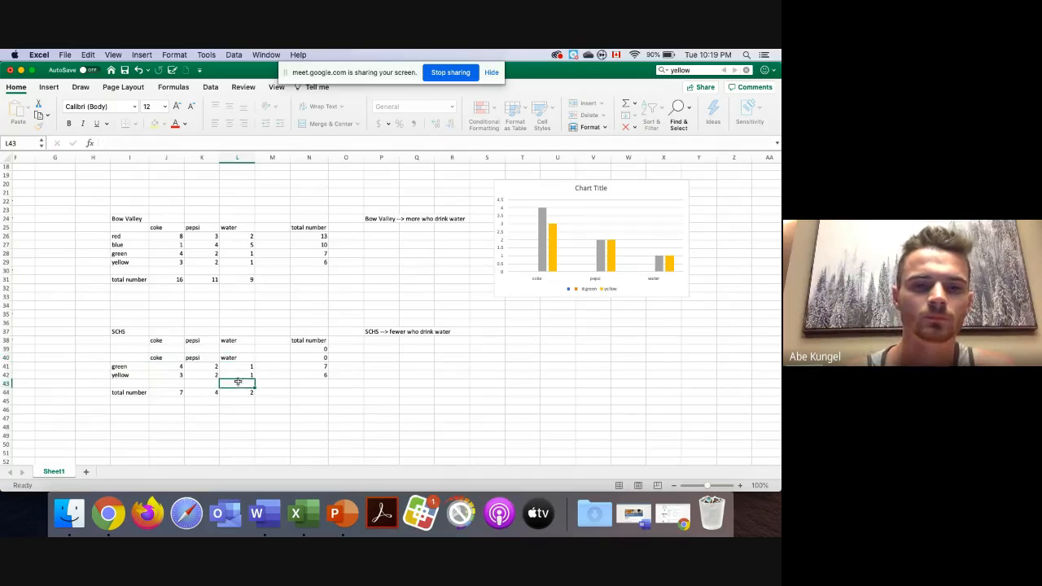
Insert a 2-D clustered column chart of I40:L42 and place it below the existing chart.
click(237, 374)
drag(241, 374, 126, 358)
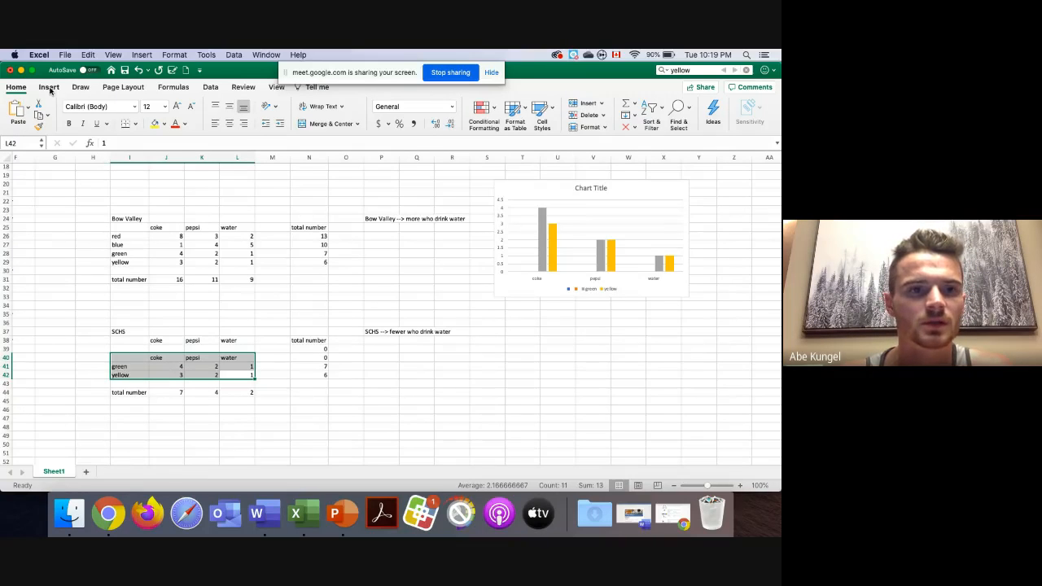
click(49, 87)
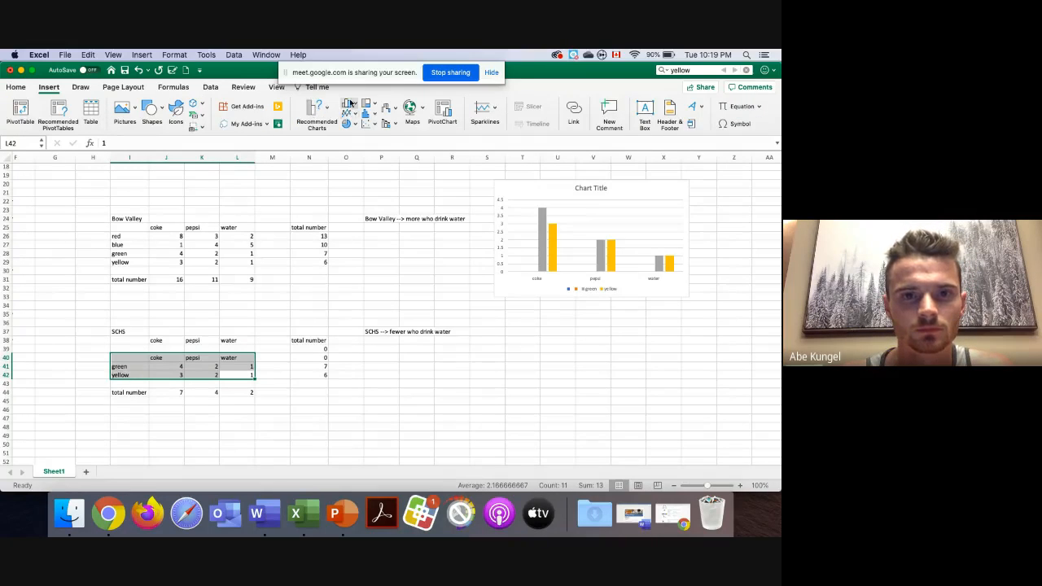
click(348, 105)
click(368, 162)
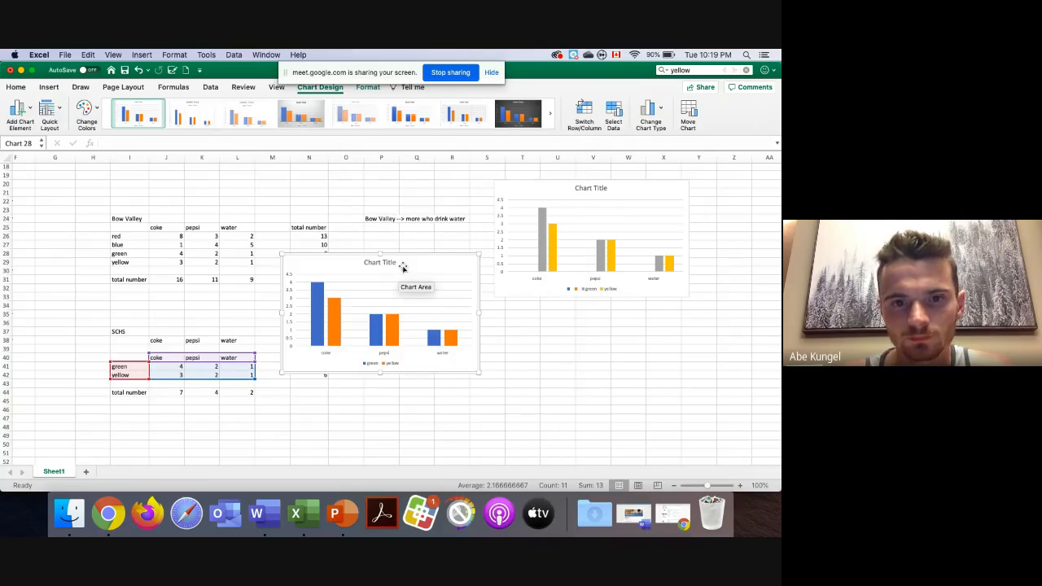
drag(403, 268, 628, 332)
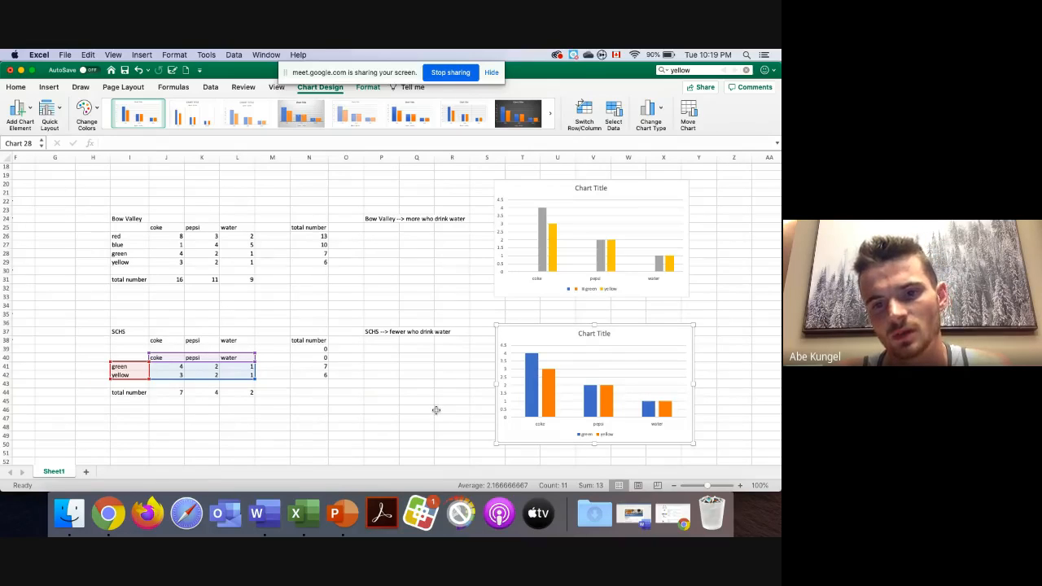
Enter the note "2 out of 13" in P40, under the SCHS remark.
click(386, 357)
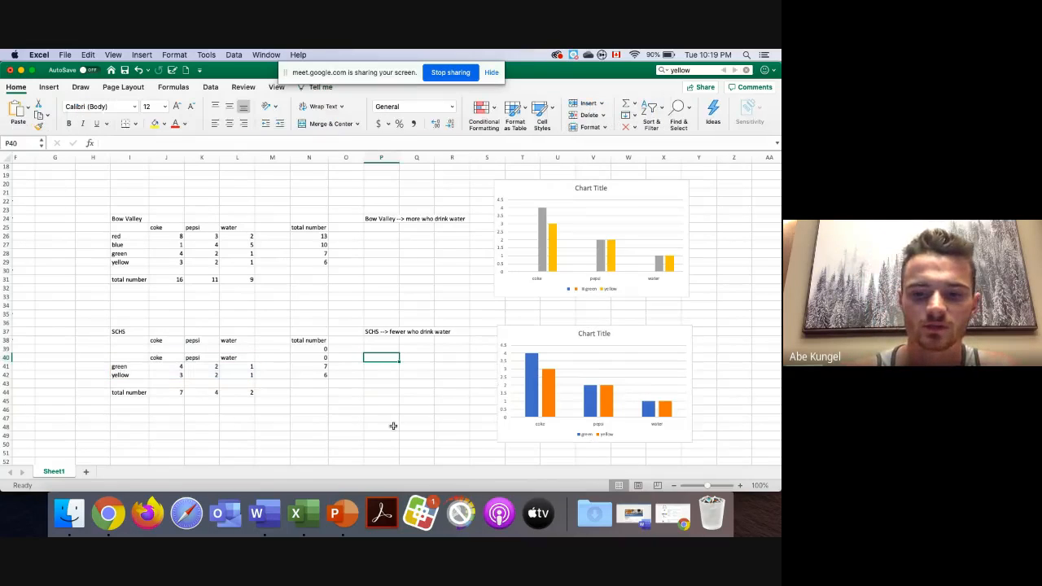
text(2 out of 13)
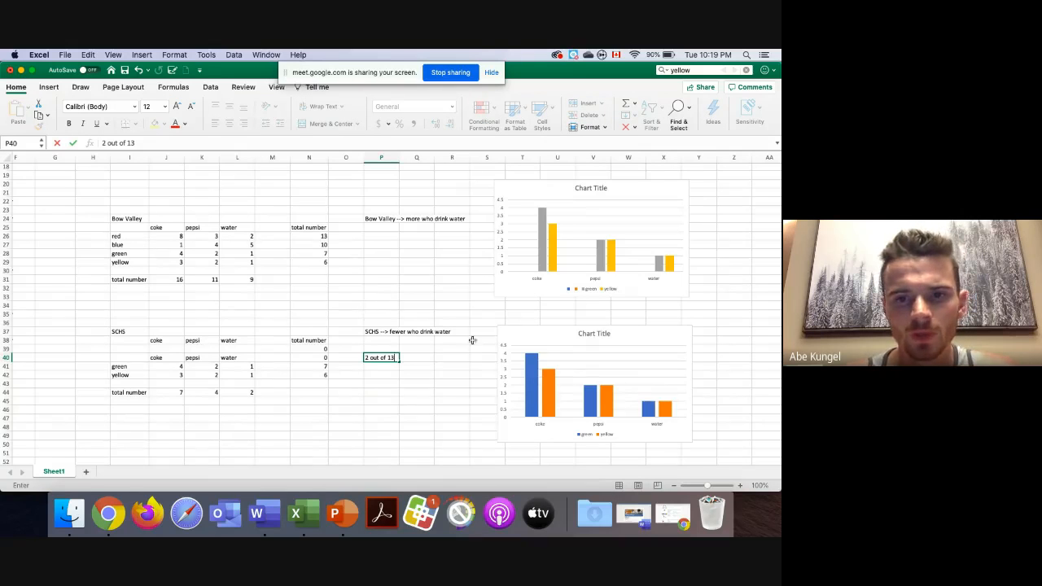
click(539, 340)
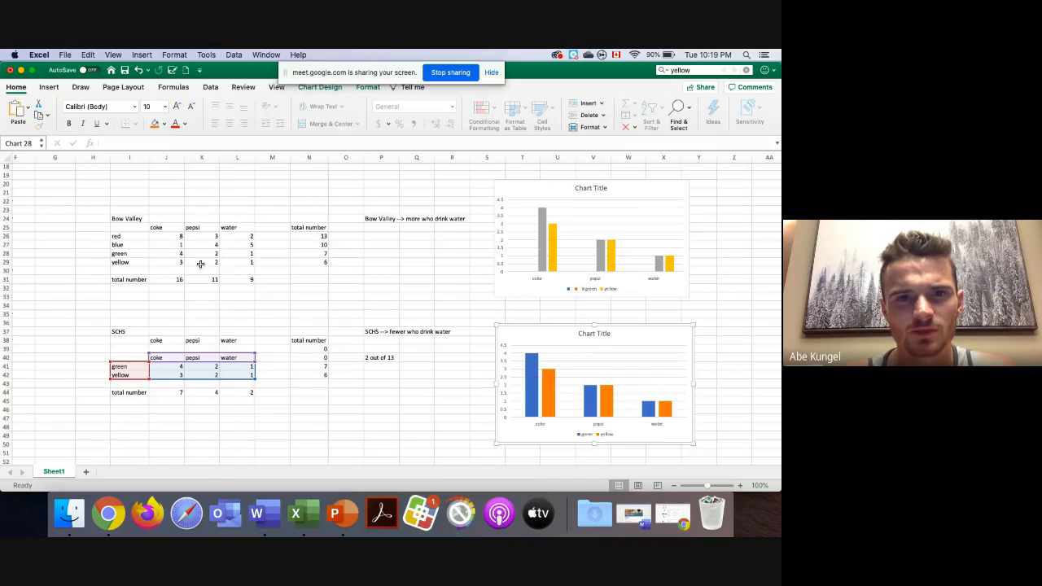
Change the SCHS column chart to a 2-D pie chart and check its water slice.
click(47, 87)
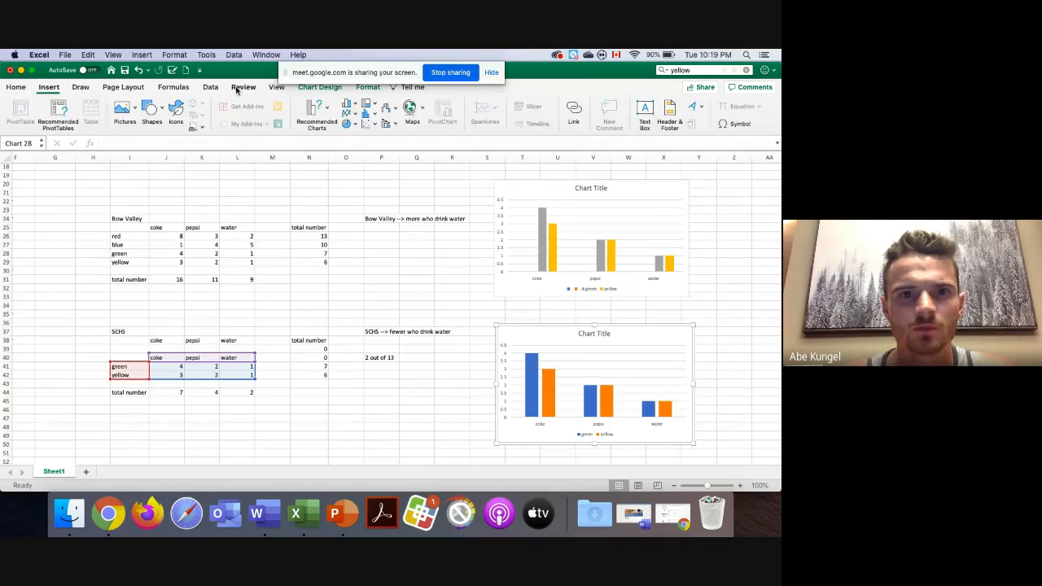
click(327, 112)
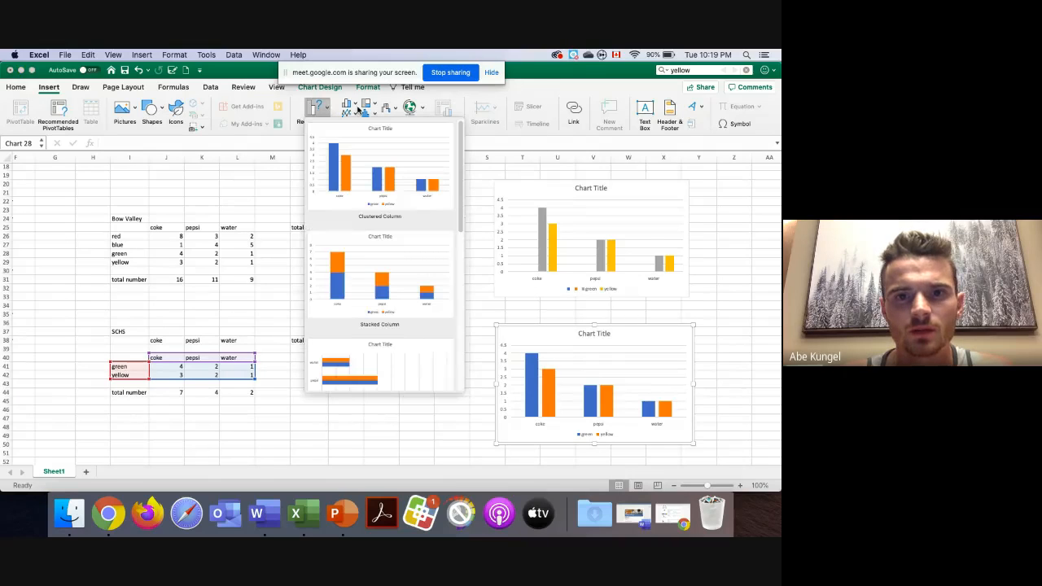
click(348, 104)
click(347, 124)
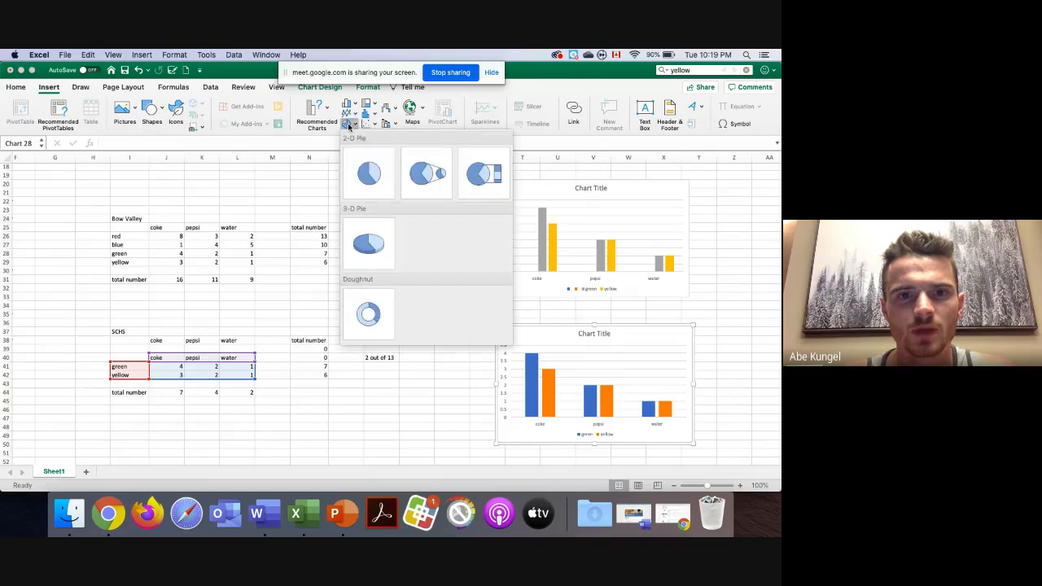
click(370, 173)
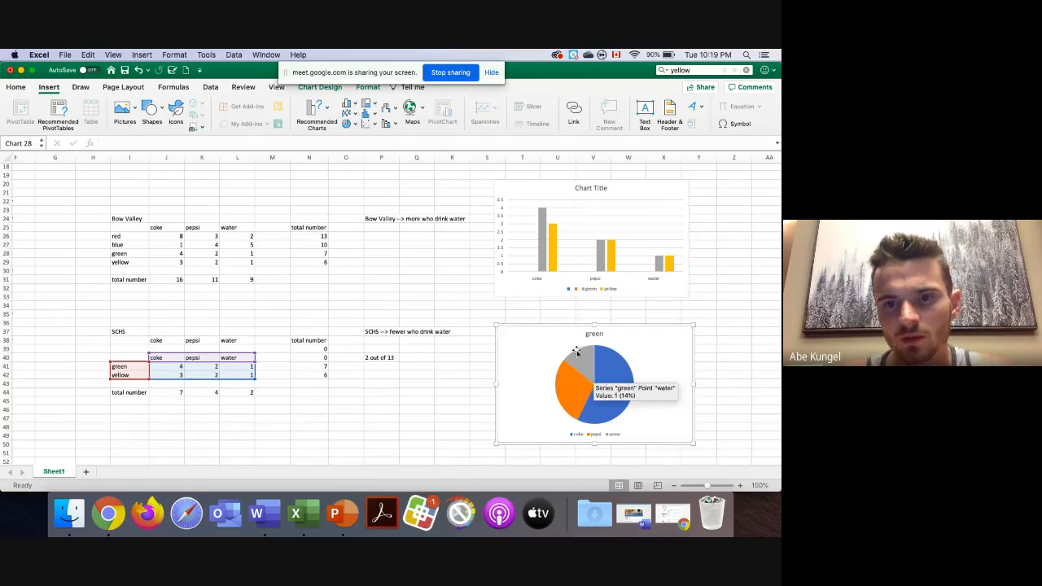
mouse_move(576, 354)
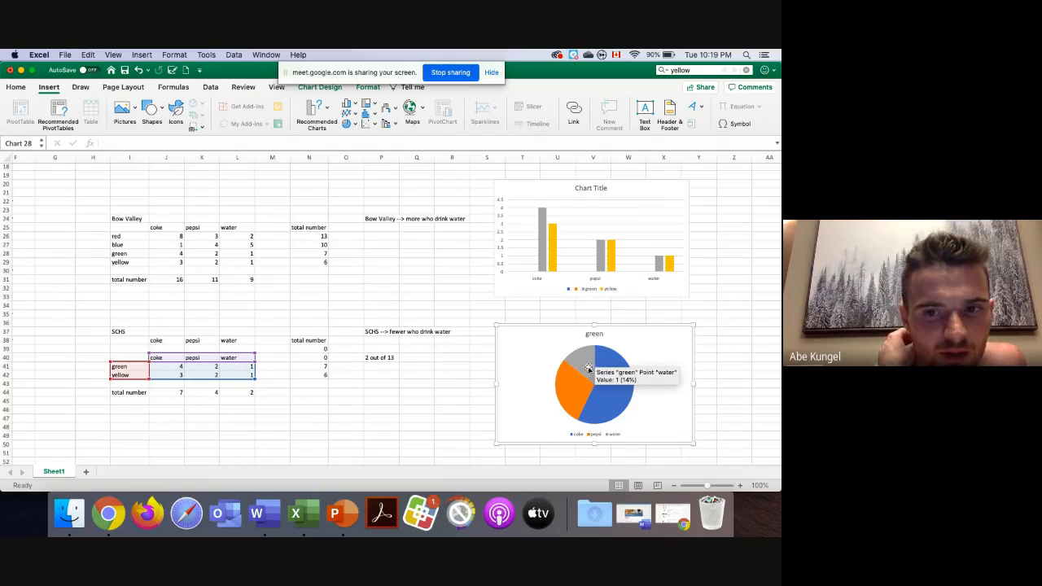
Delete the column chart with grey and yellow bars above the pie chart.
click(626, 196)
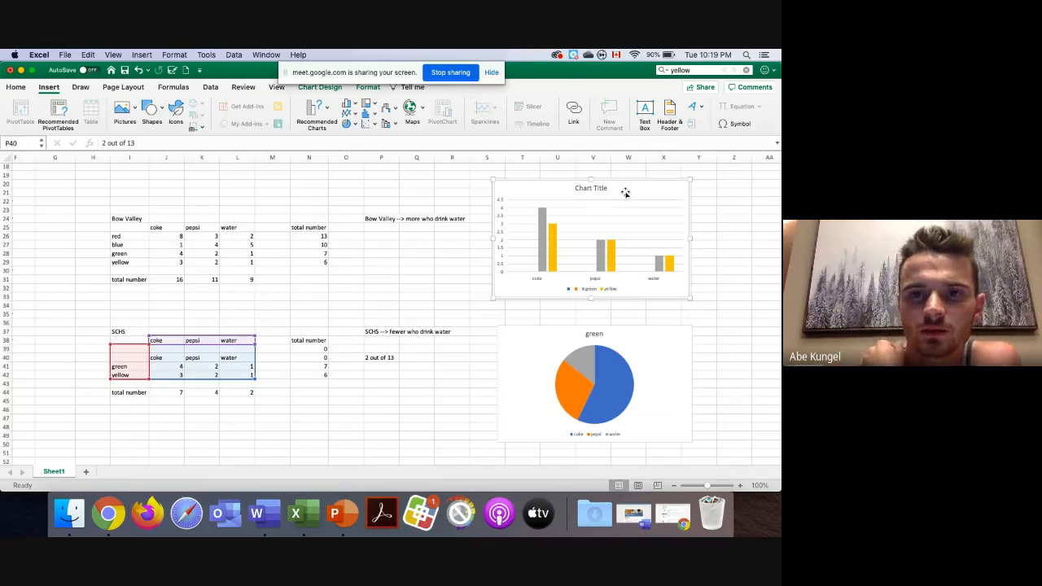
key(Delete)
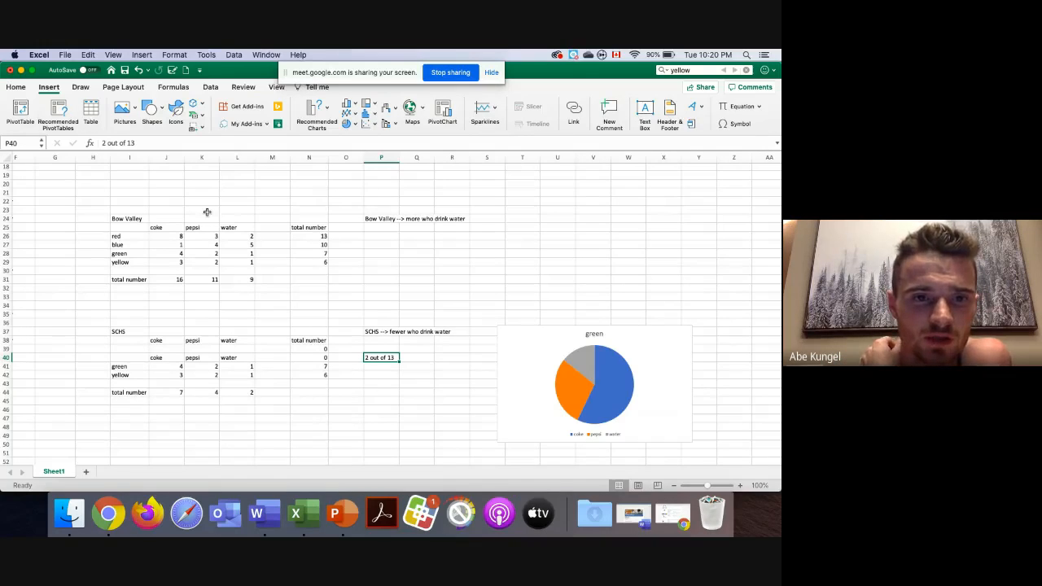
Insert a clustered column chart of the Bow Valley data in I25:L29 and place it above the pie chart.
drag(128, 228, 243, 262)
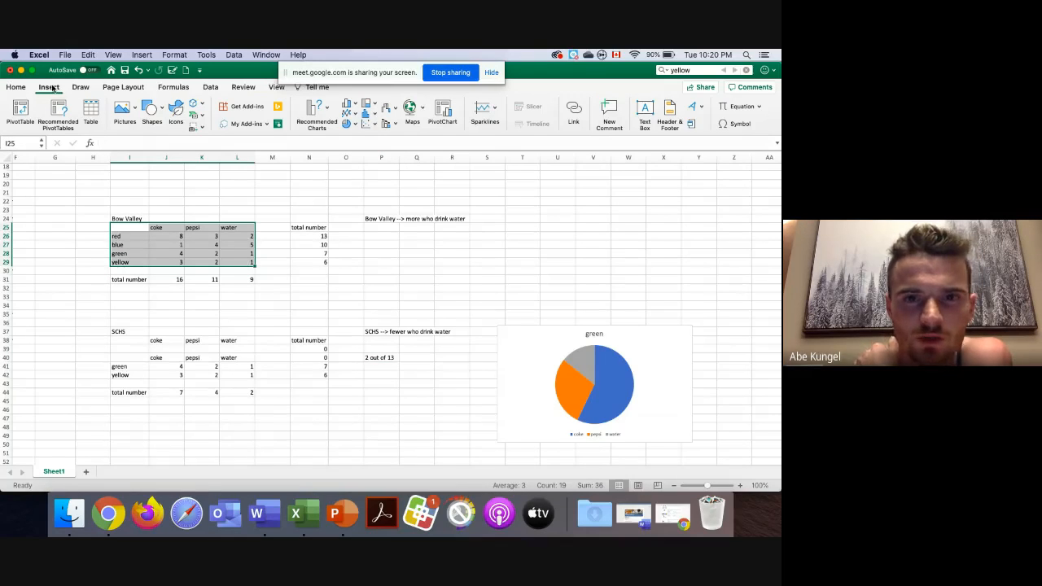
click(53, 88)
click(57, 88)
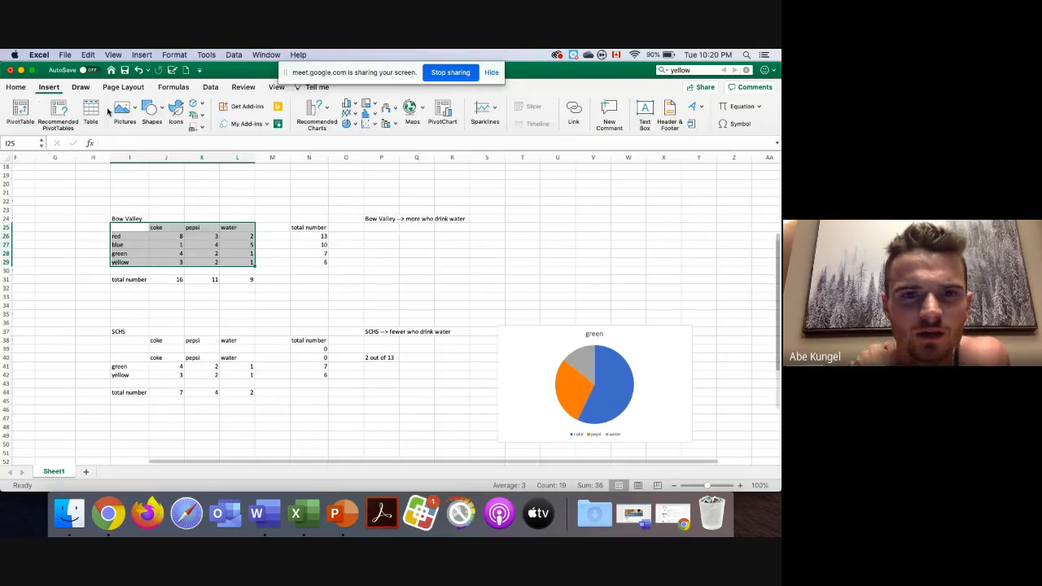
click(316, 106)
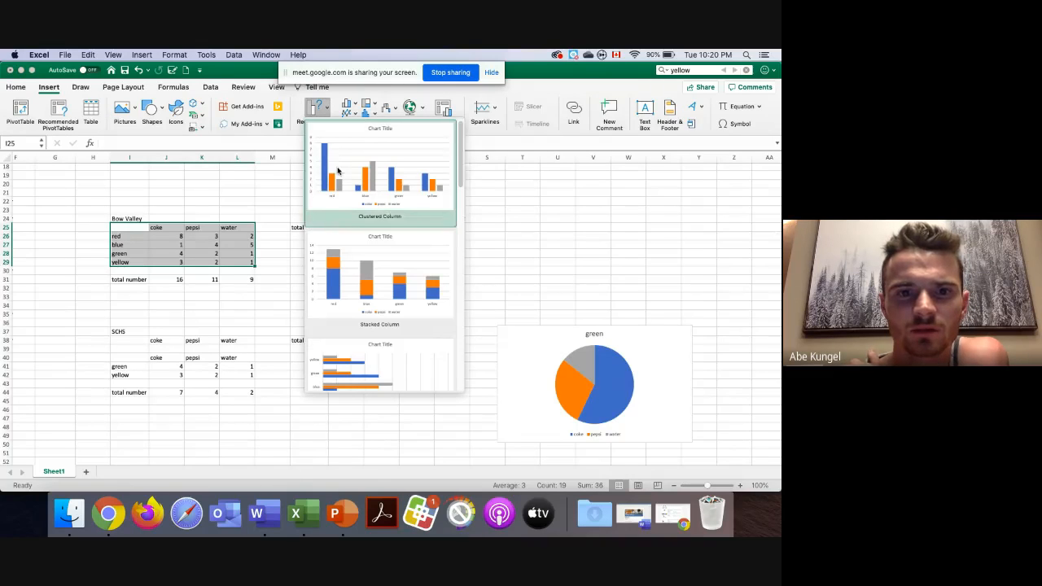
click(361, 190)
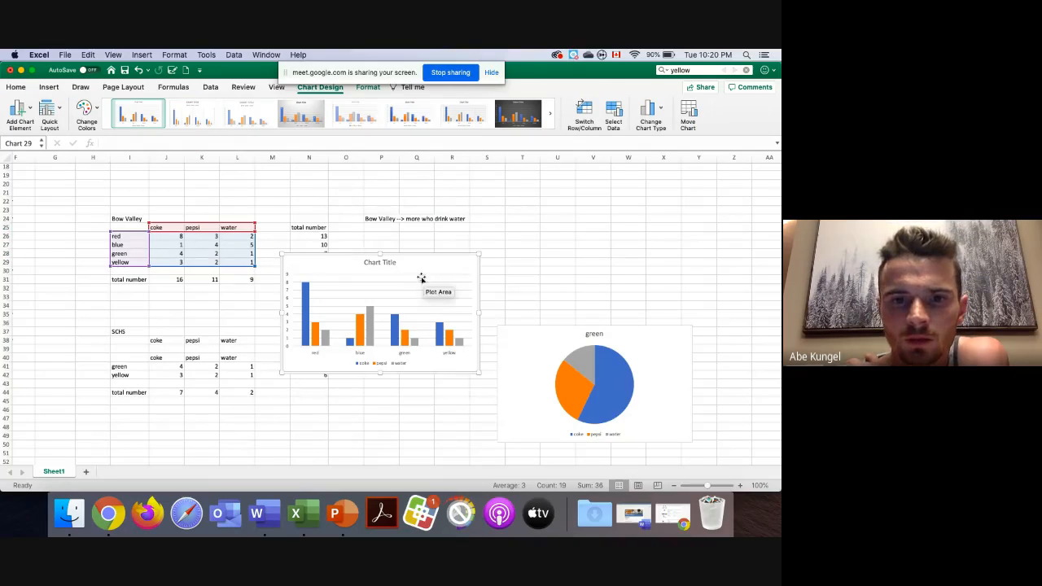
drag(421, 279, 637, 211)
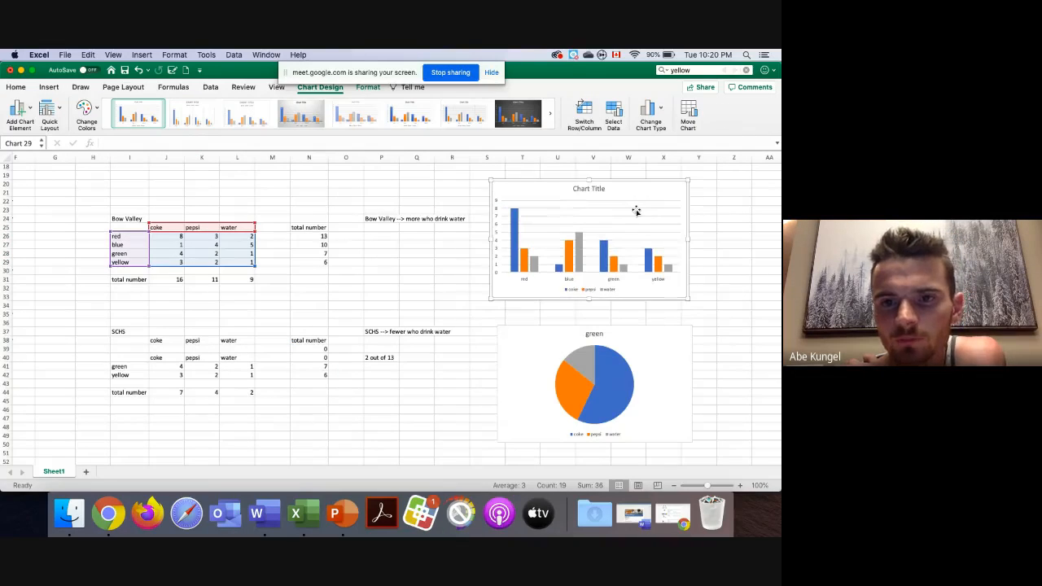
Switch rows and columns in the Bow Valley chart so drinks form the categories, and examine the blue group's water bar.
click(584, 114)
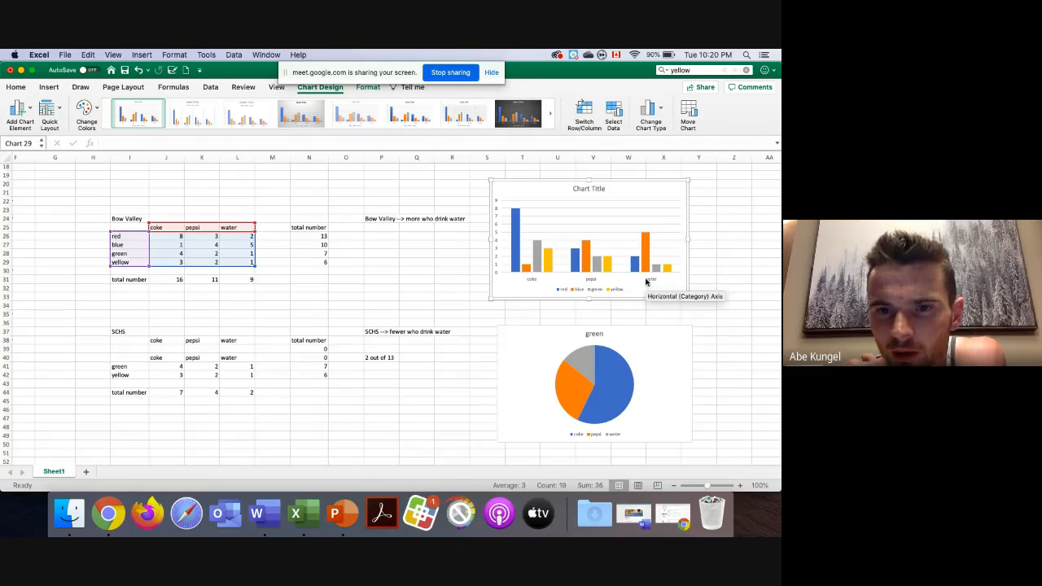
click(646, 254)
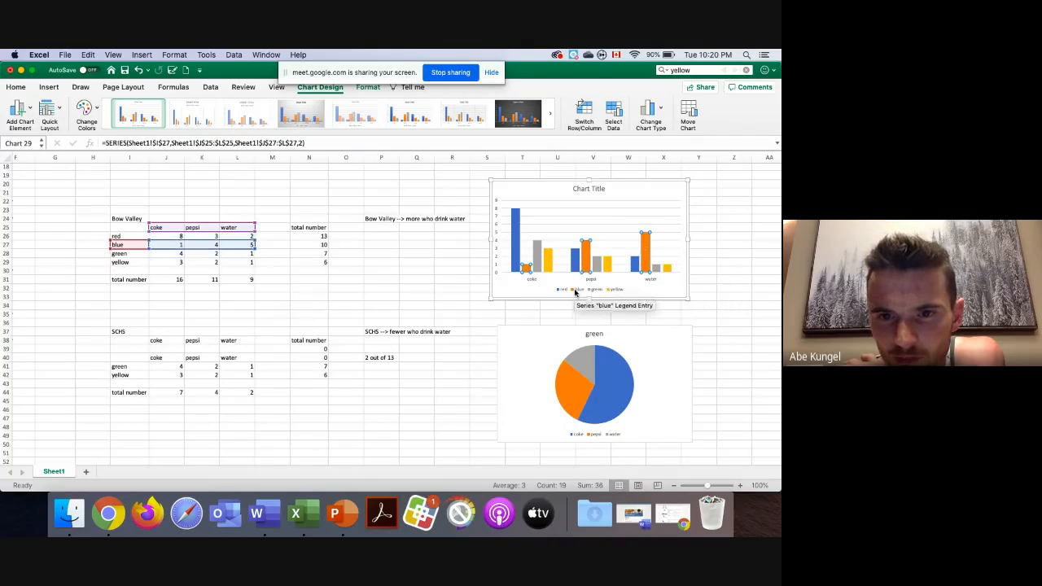
click(575, 291)
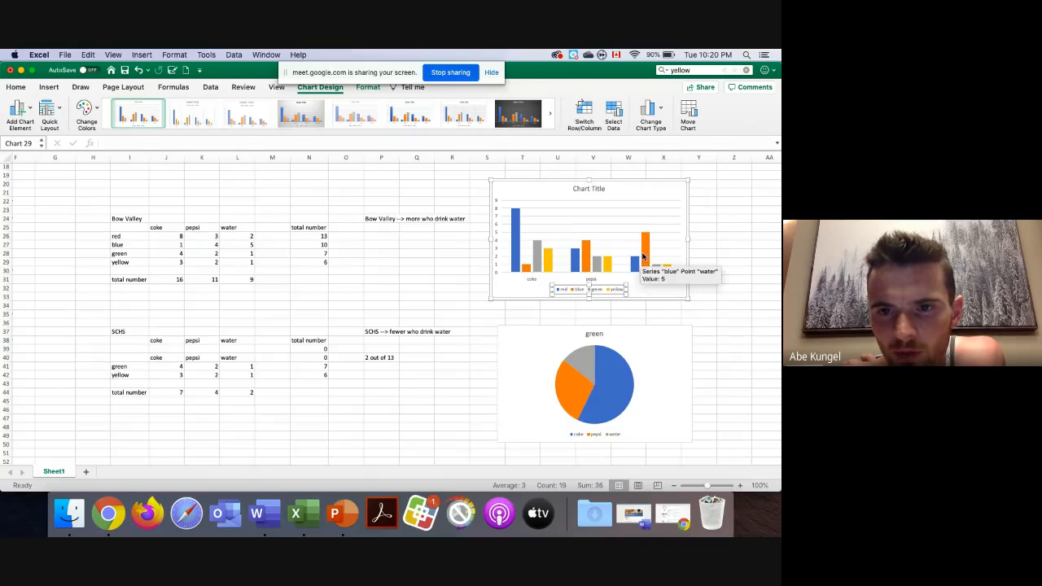
click(645, 256)
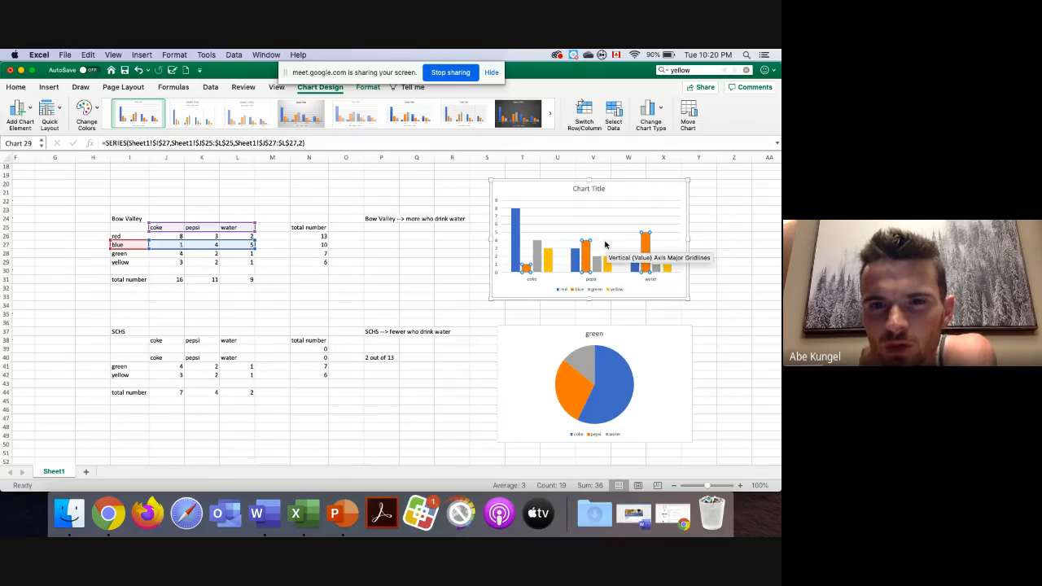
Delete the Bow Valley column chart.
click(128, 254)
click(655, 193)
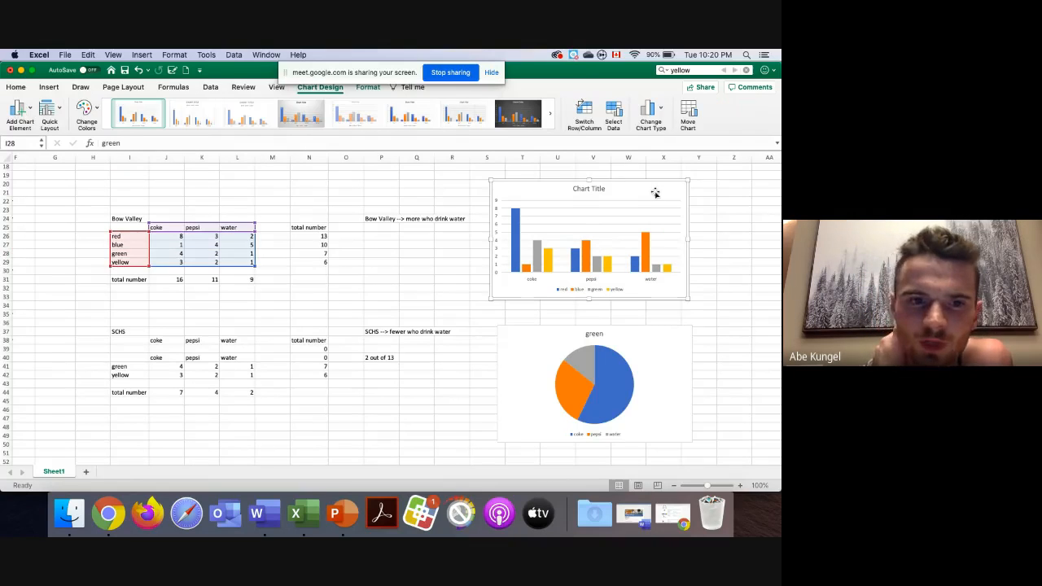
key(Delete)
Clear the green, yellow and red rows of the Bow Valley table in I28:L29 and I26:L26.
drag(133, 254, 178, 262)
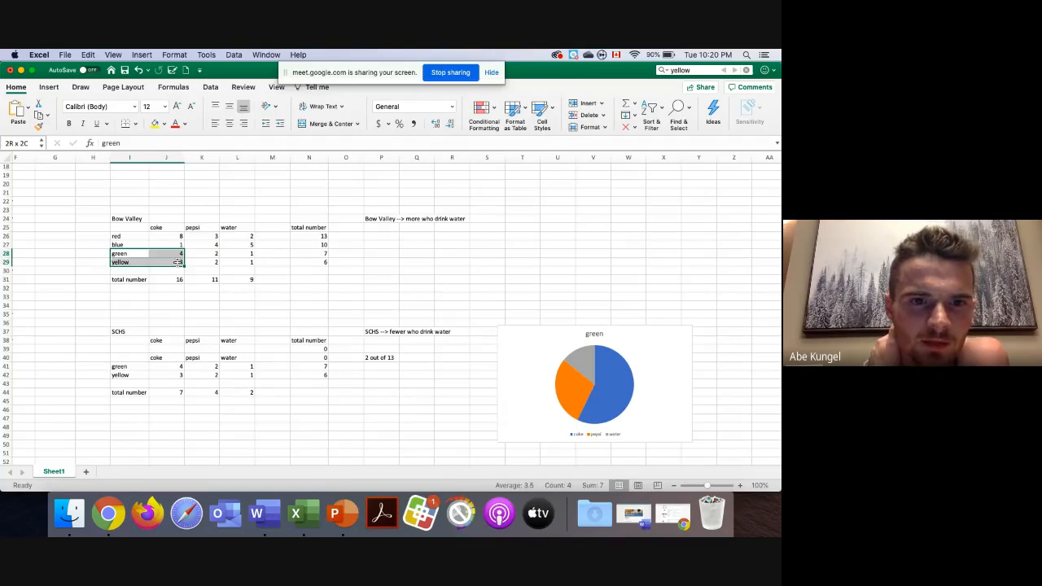
click(172, 254)
drag(247, 265, 118, 254)
key(Delete)
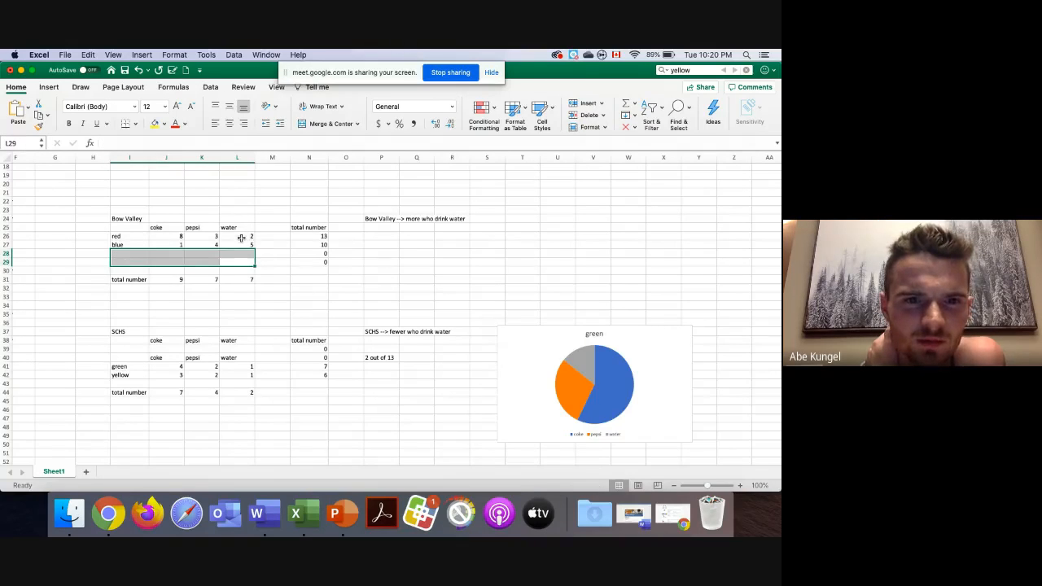
drag(241, 237, 128, 238)
key(Delete)
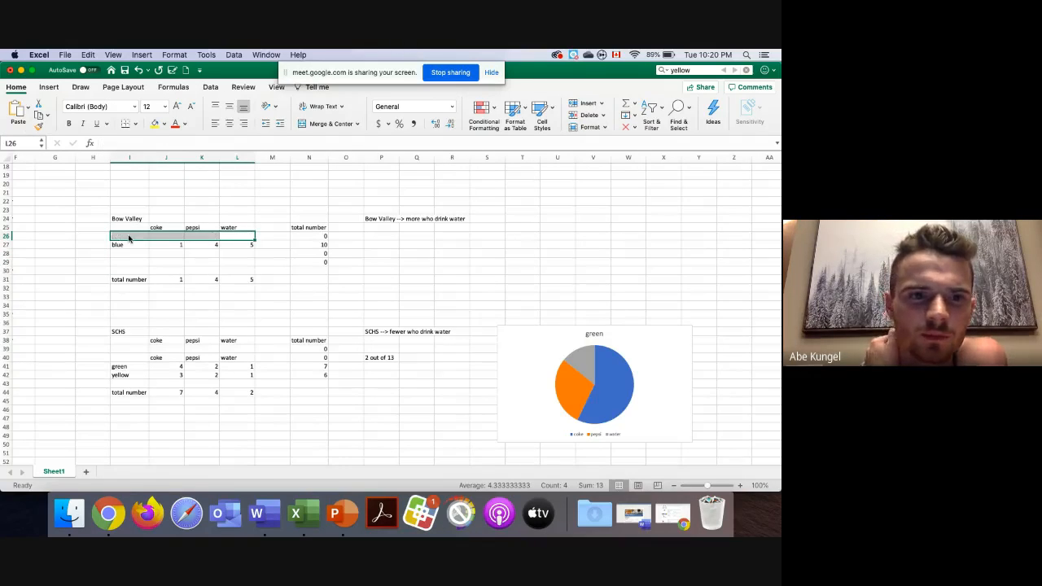
Enter the column headers coke, pepsi and water in J26:L26, directly above the blue row of the Bow Valley table.
click(139, 227)
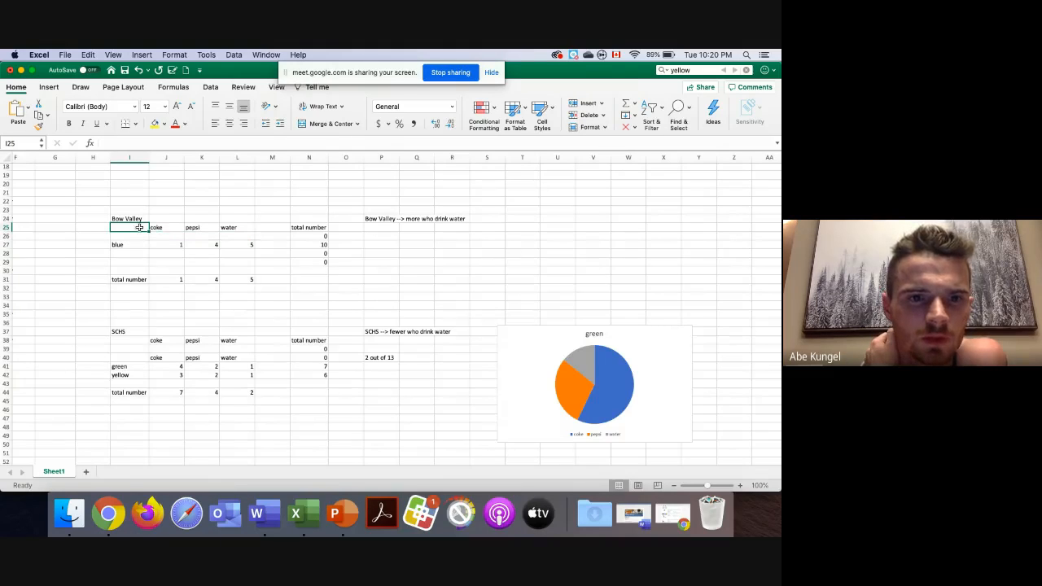
click(165, 235)
text(coke)
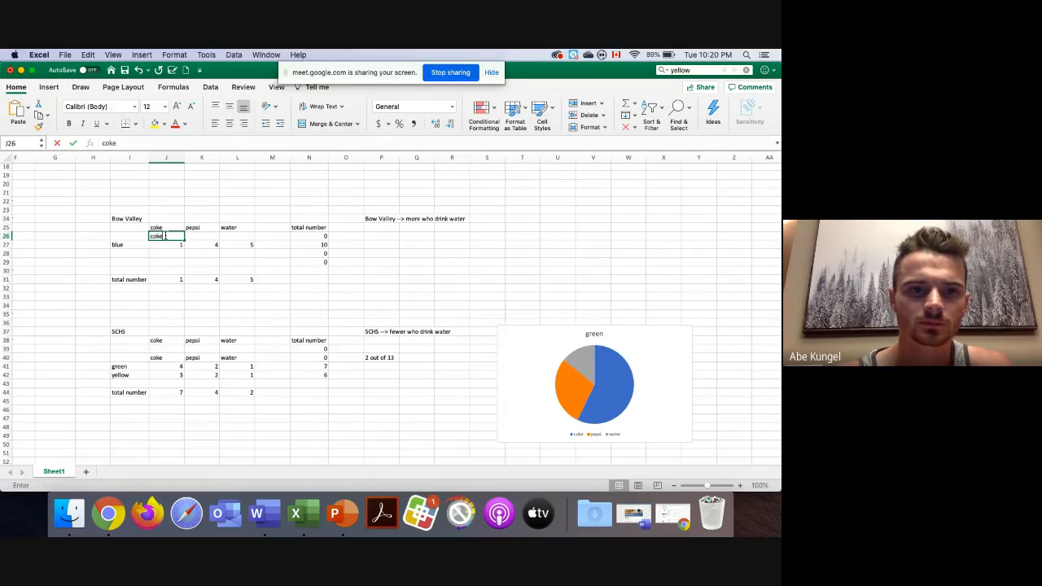
key(Tab)
text(pepsi)
key(Tab)
text(water)
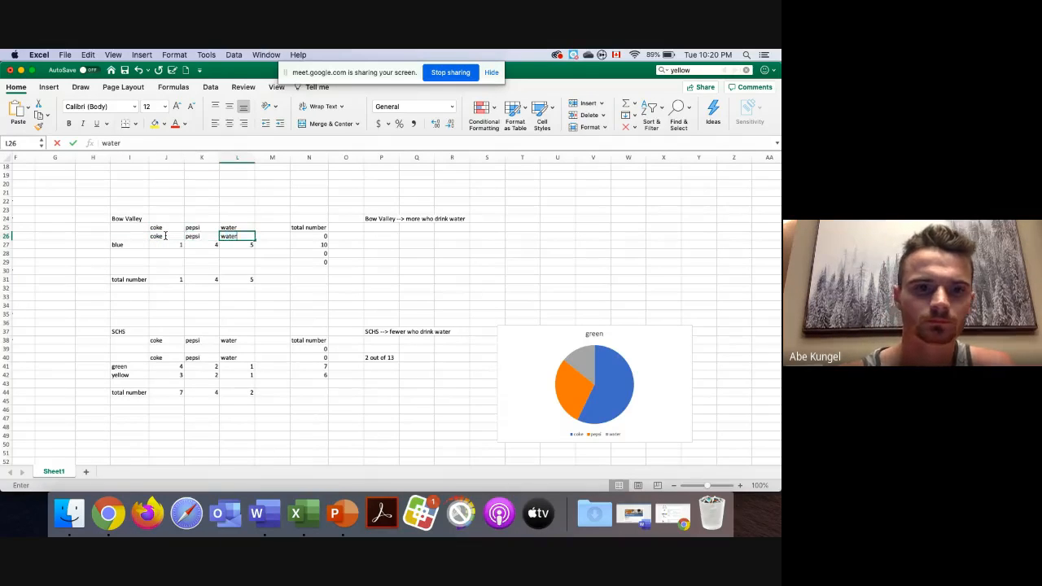
Insert a 2-D pie chart of the blue group's data in I26:L27 and place it above the SCHS pie chart.
drag(130, 236, 239, 244)
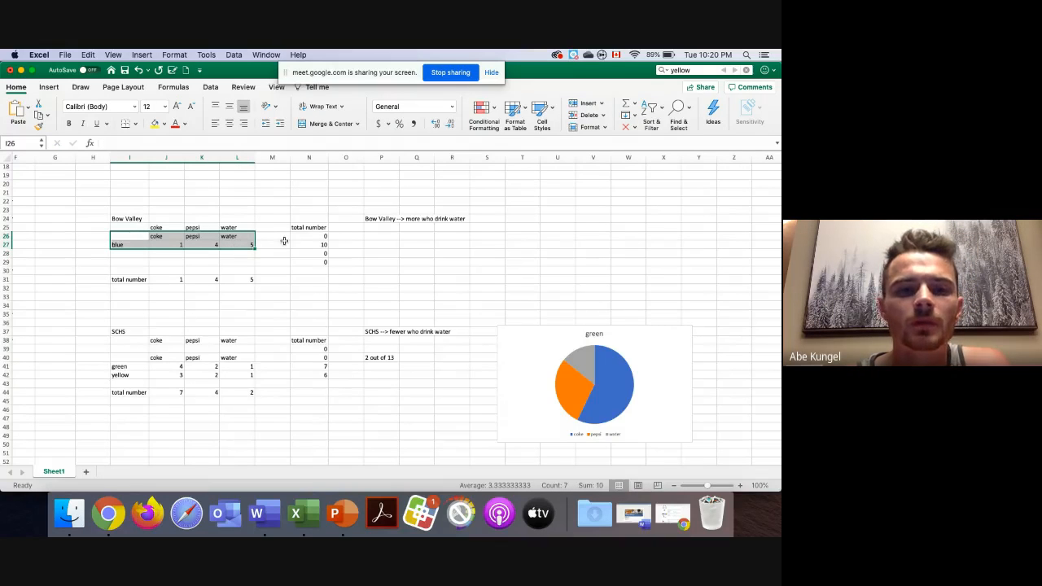
click(56, 87)
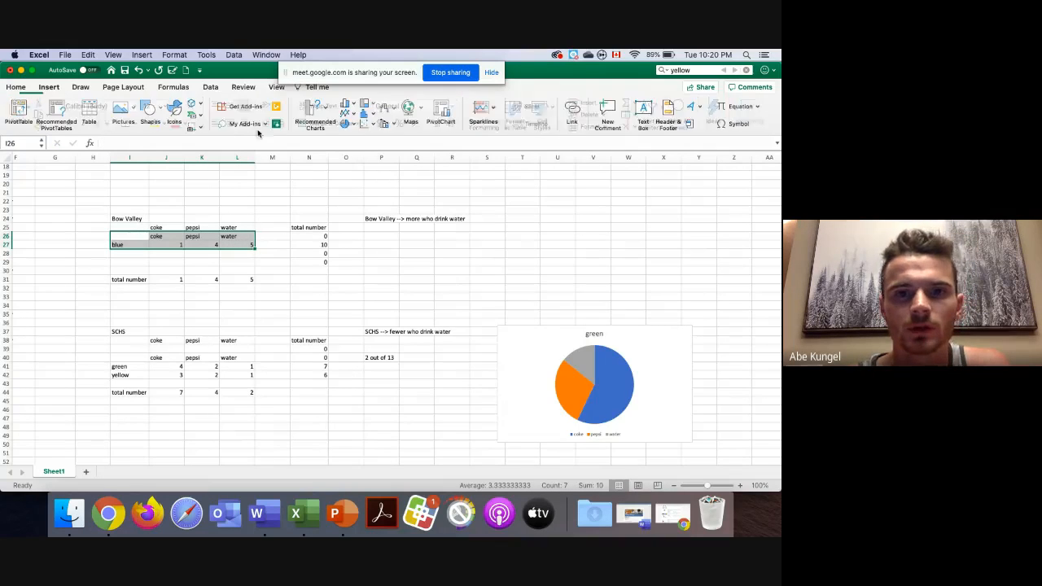
click(349, 124)
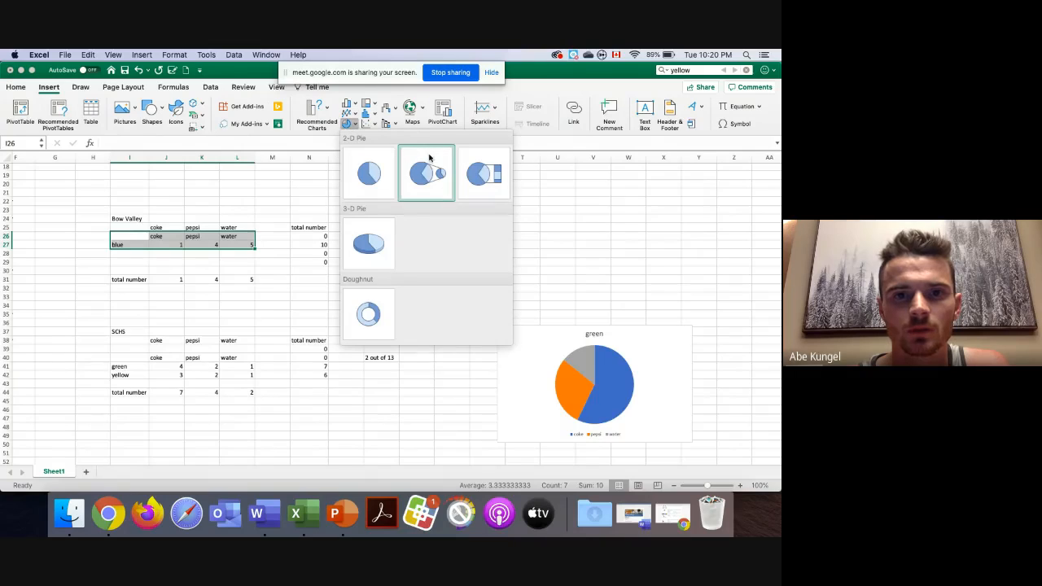
click(369, 175)
drag(456, 288, 660, 214)
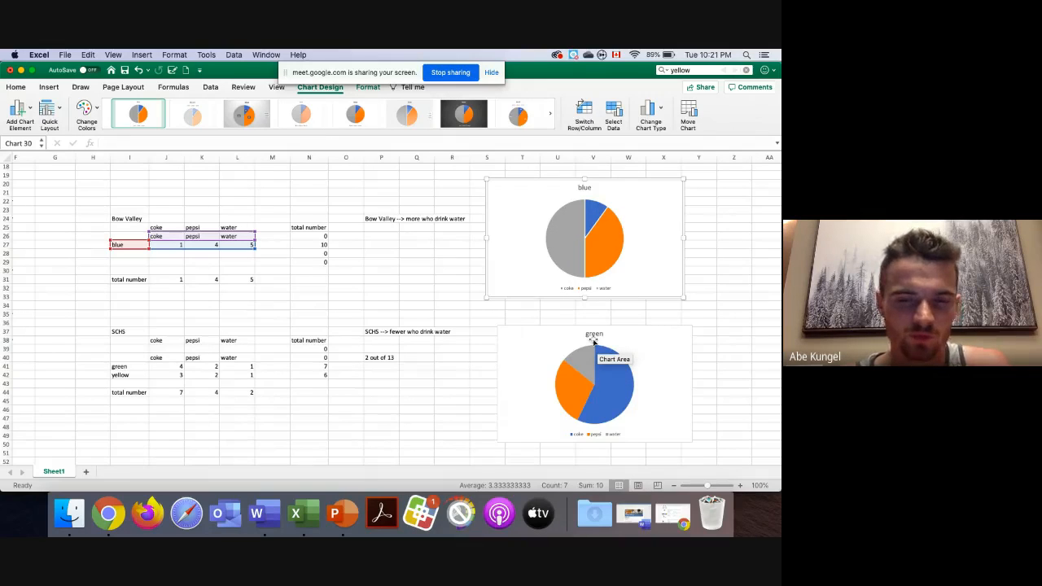
click(700, 332)
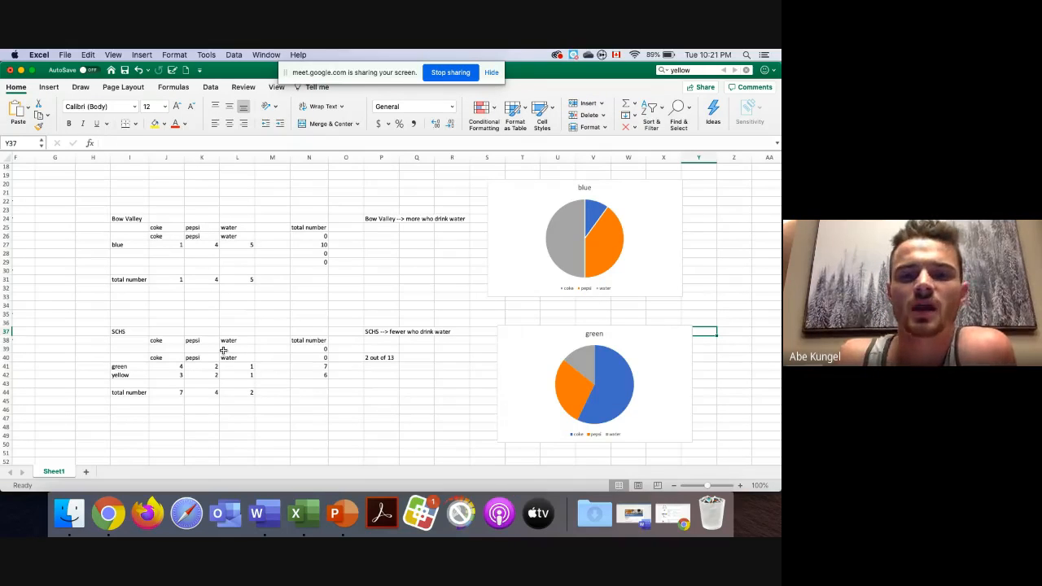
Change the title of the SCHS pie chart to "green and yellow".
click(386, 220)
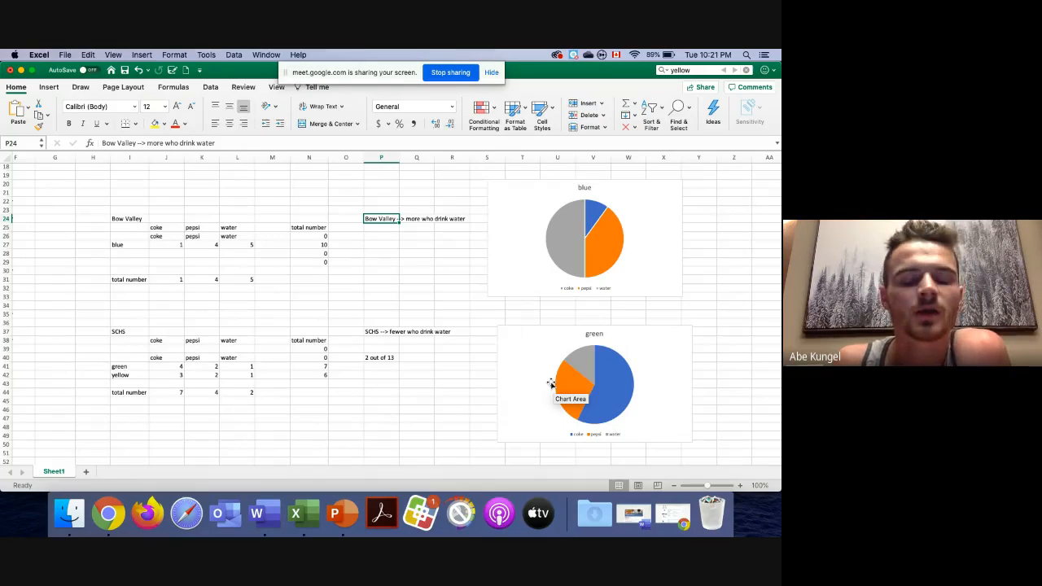
click(604, 334)
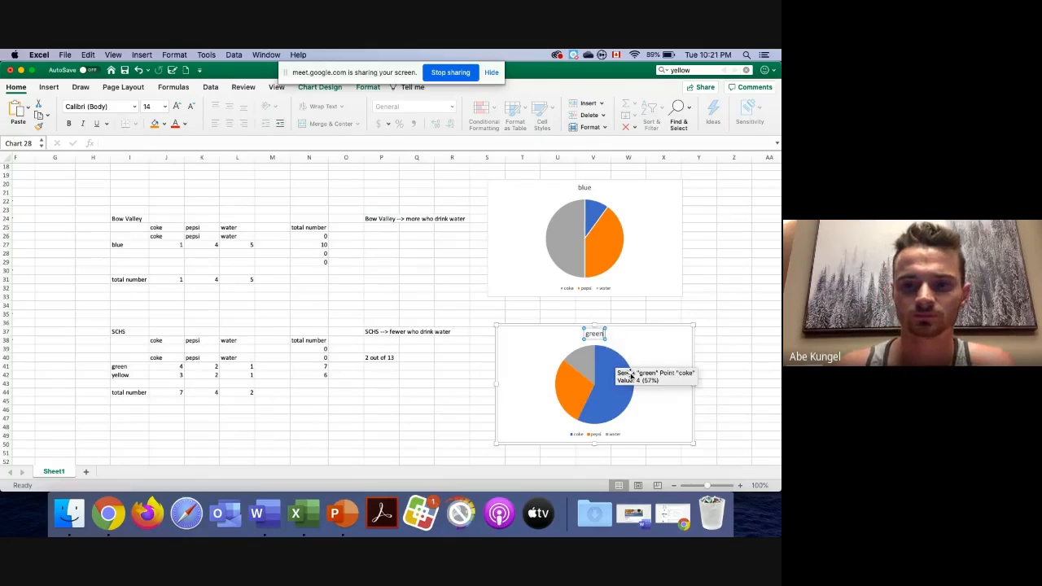
text(and yellow)
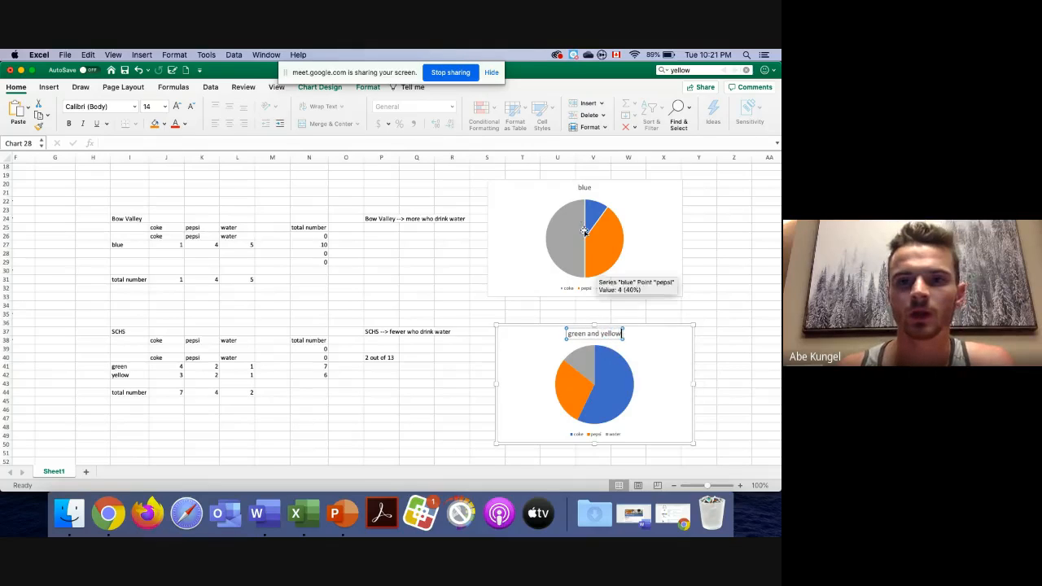
click(585, 187)
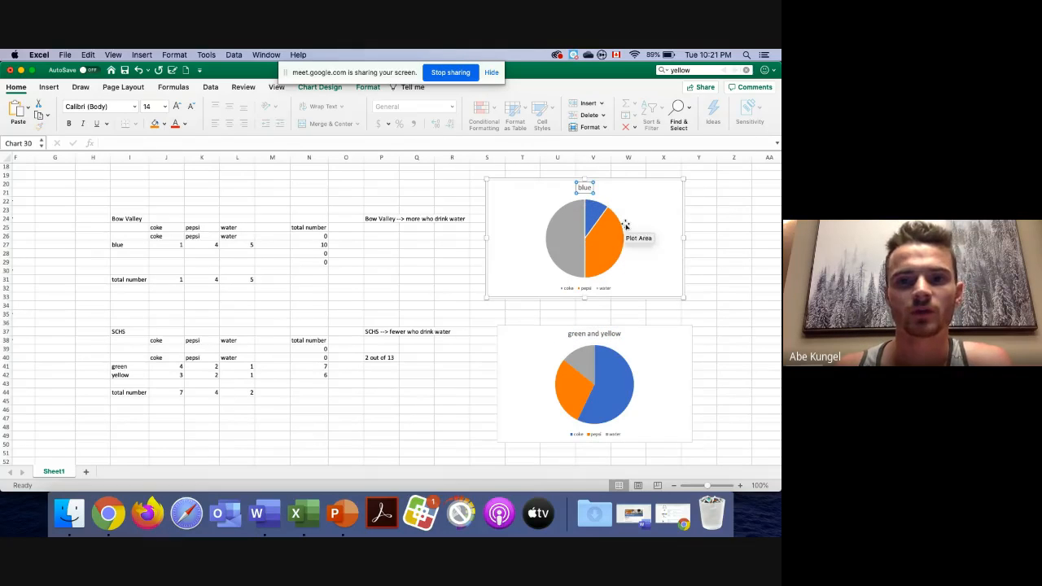
click(717, 290)
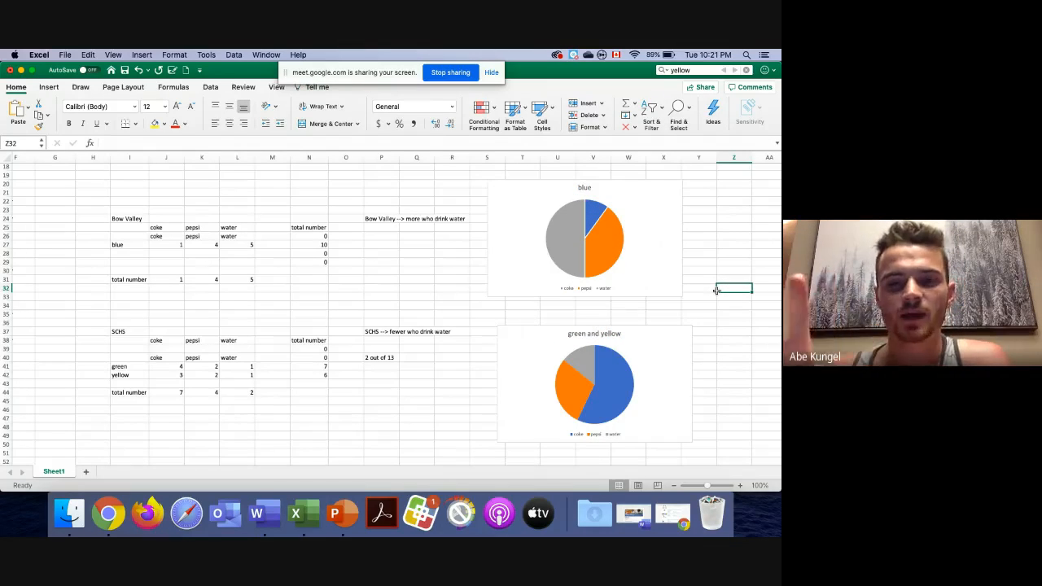
Stop sharing the screen in the Google Meet call.
click(435, 73)
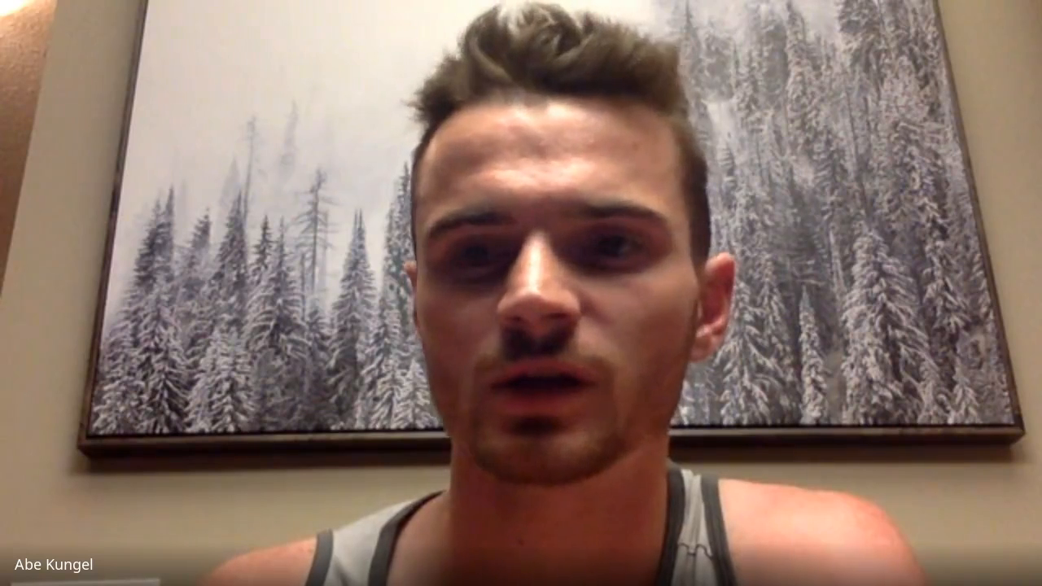